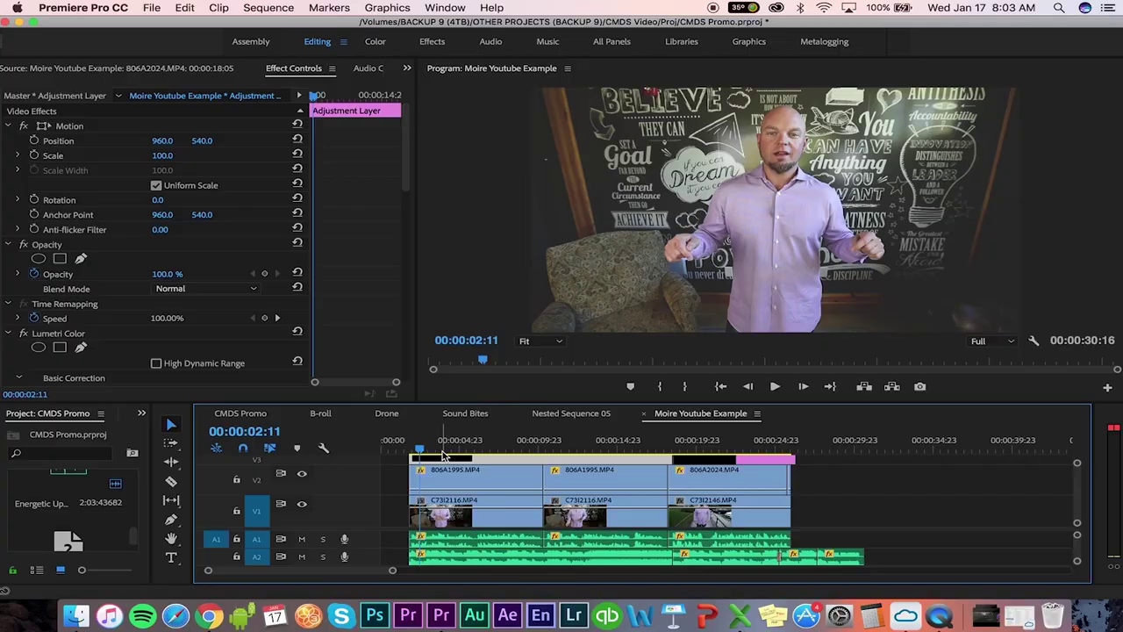
Find the Gaussian Blur effect by searching "gau" and apply it to the first C73I2116.MP4 clip on track V1.
click(439, 515)
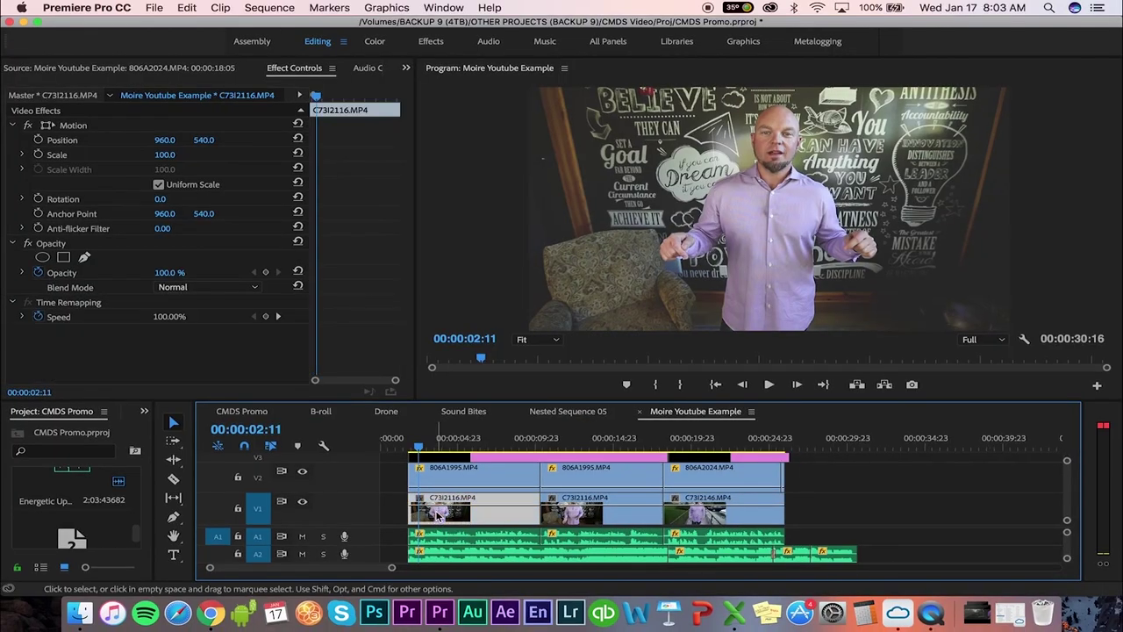
click(145, 411)
click(163, 489)
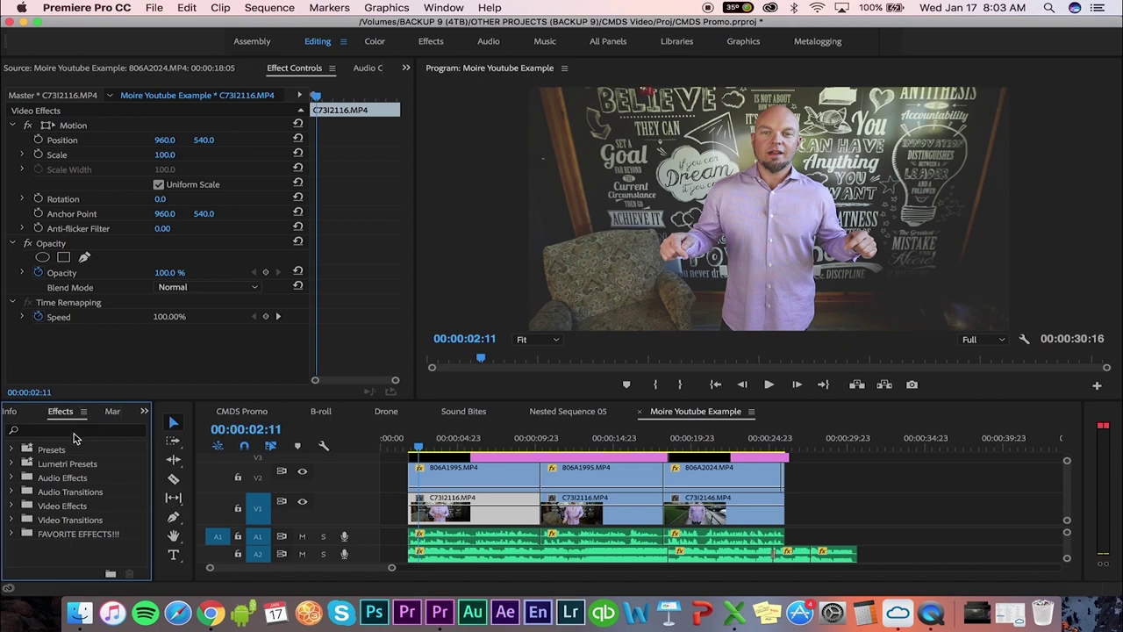
text(gau)
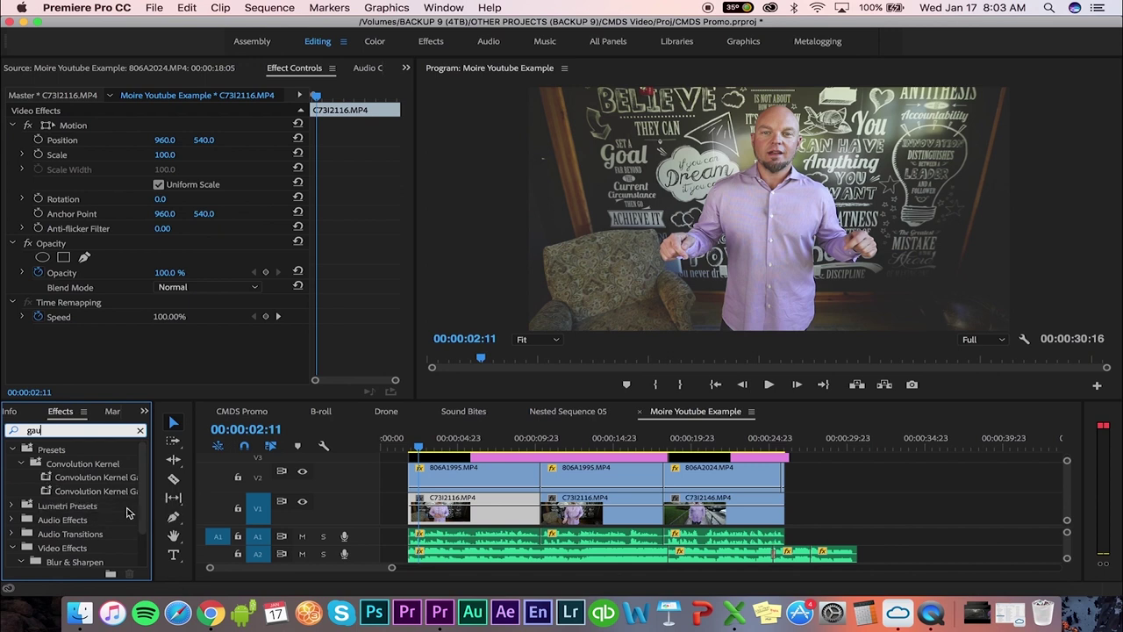
scroll(144, 485, down, 2)
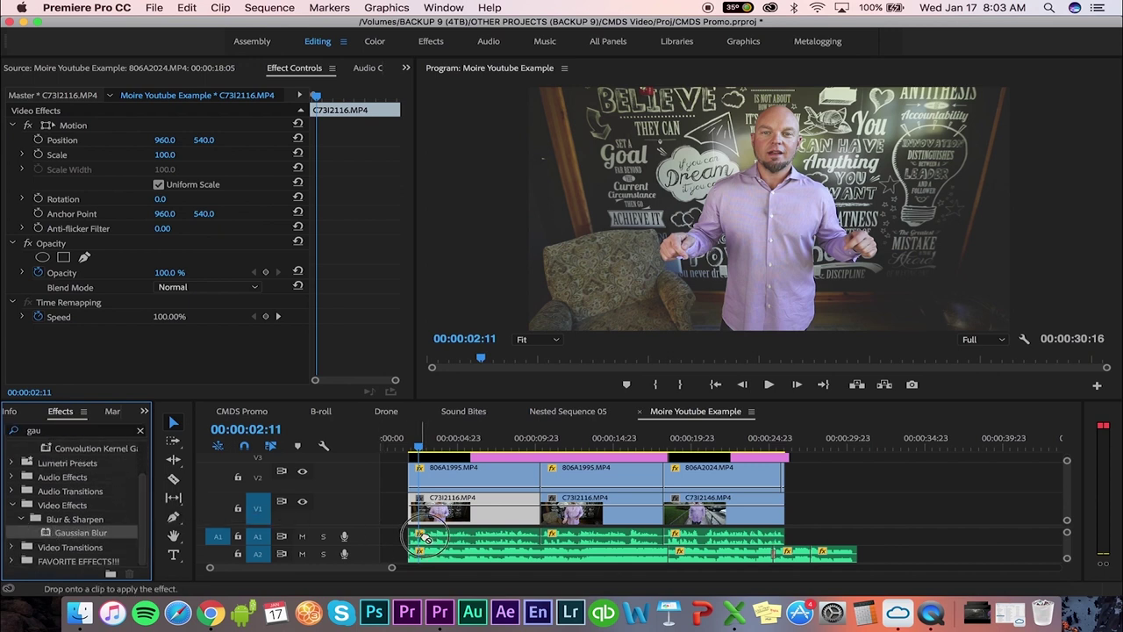
drag(446, 518, 444, 517)
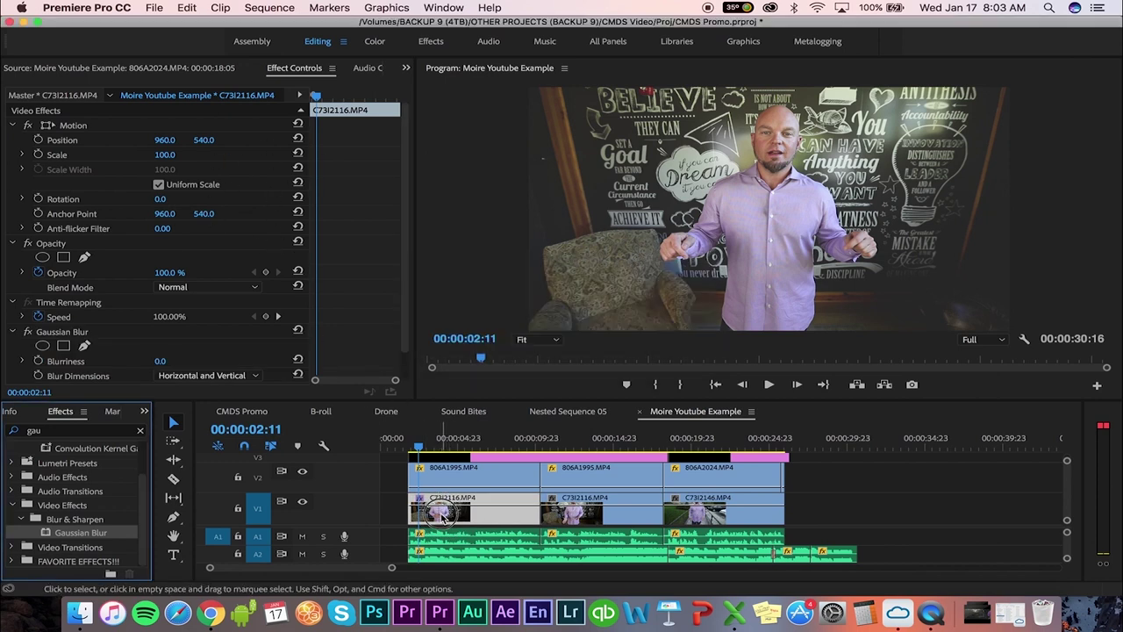
Set the first V1 clip's Gaussian Blur Blurriness to 5.2 and play the clip back to check the blur.
double_click(443, 517)
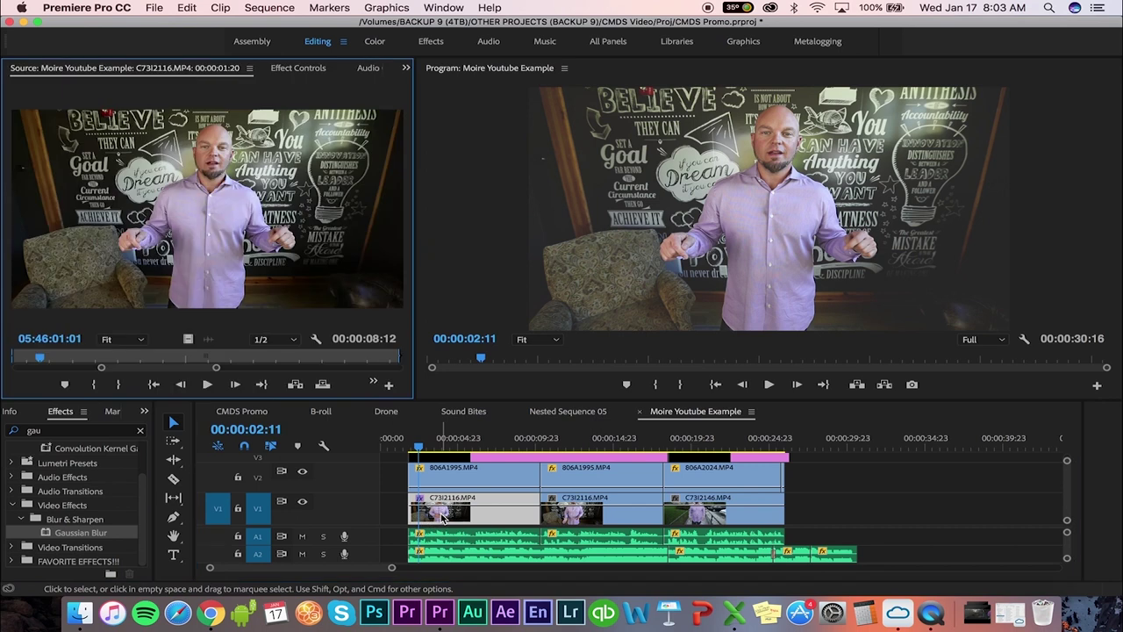
click(299, 67)
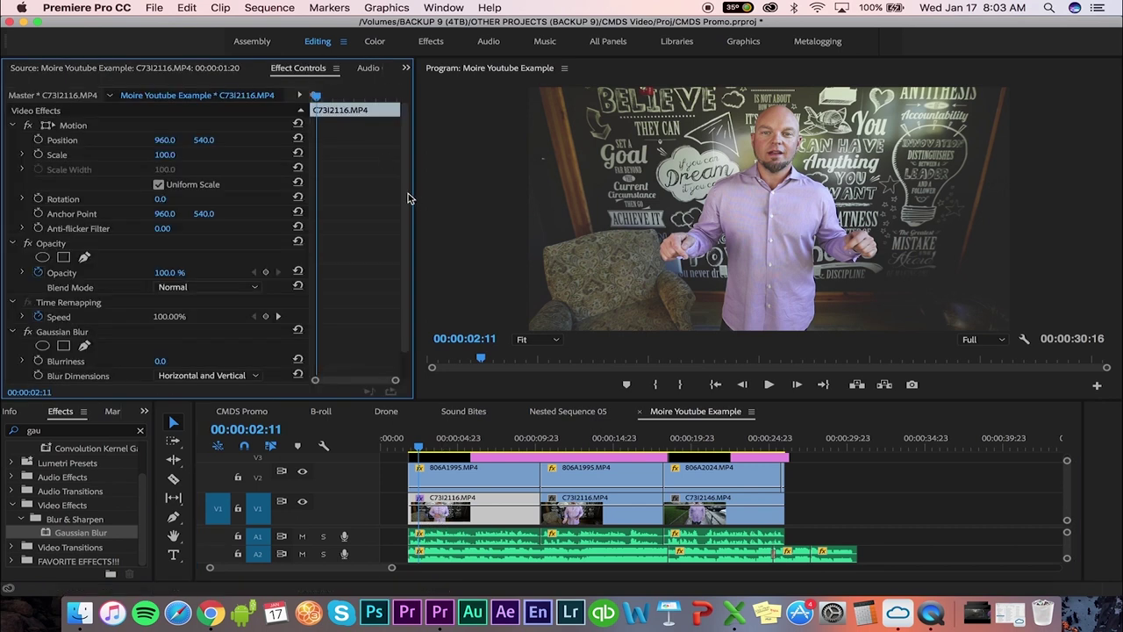
scroll(403, 233, down, 2)
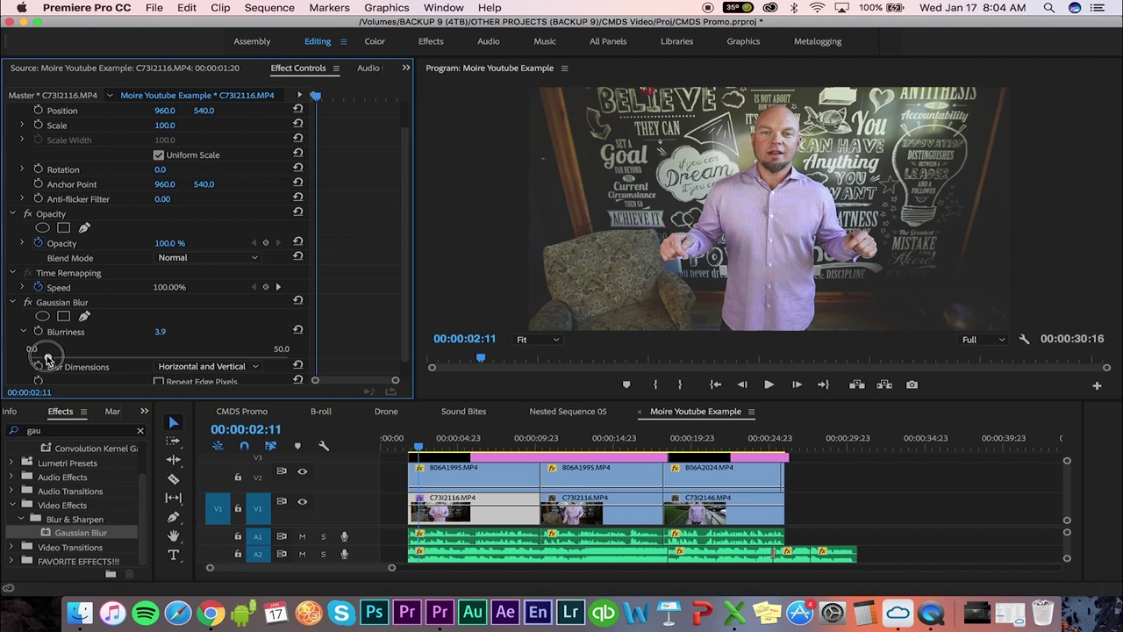
click(418, 446)
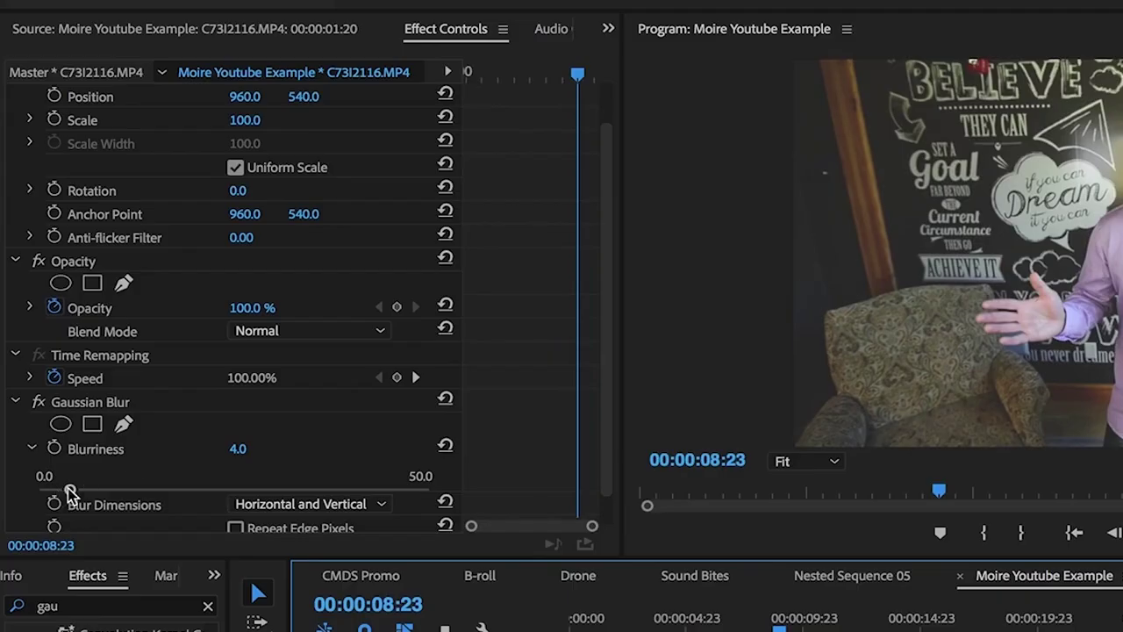
drag(70, 492, 72, 491)
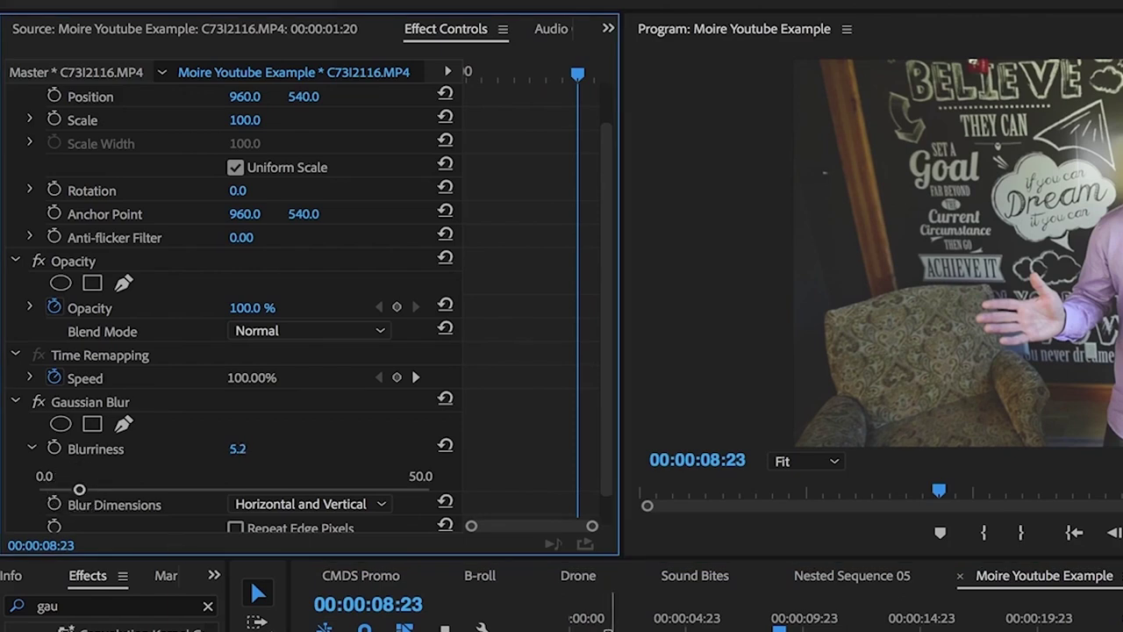
click(610, 619)
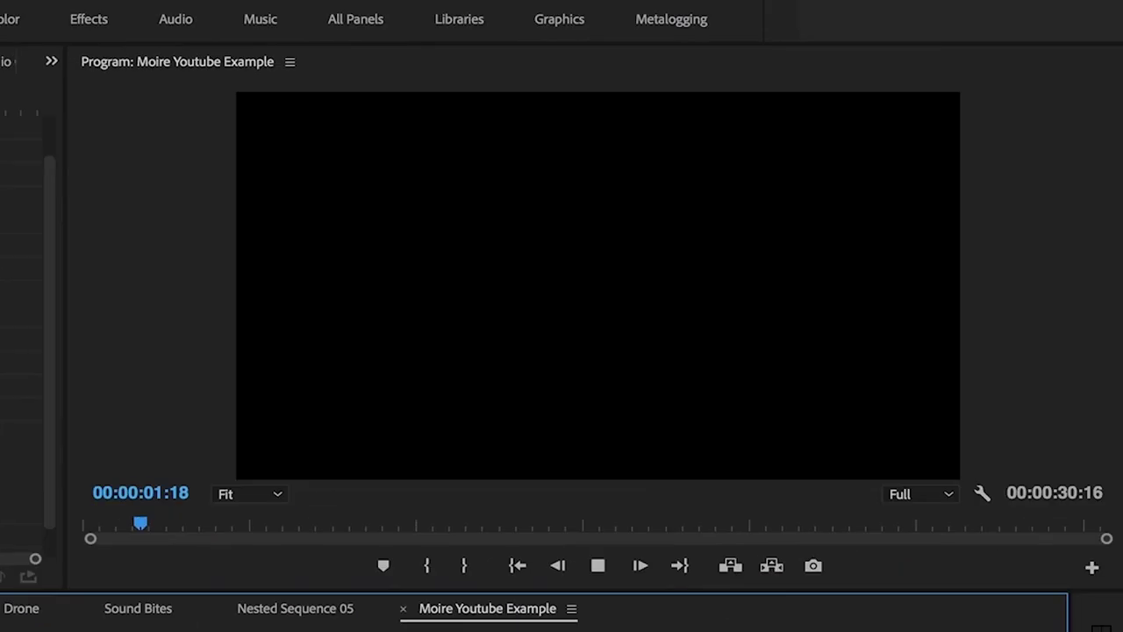
key(space)
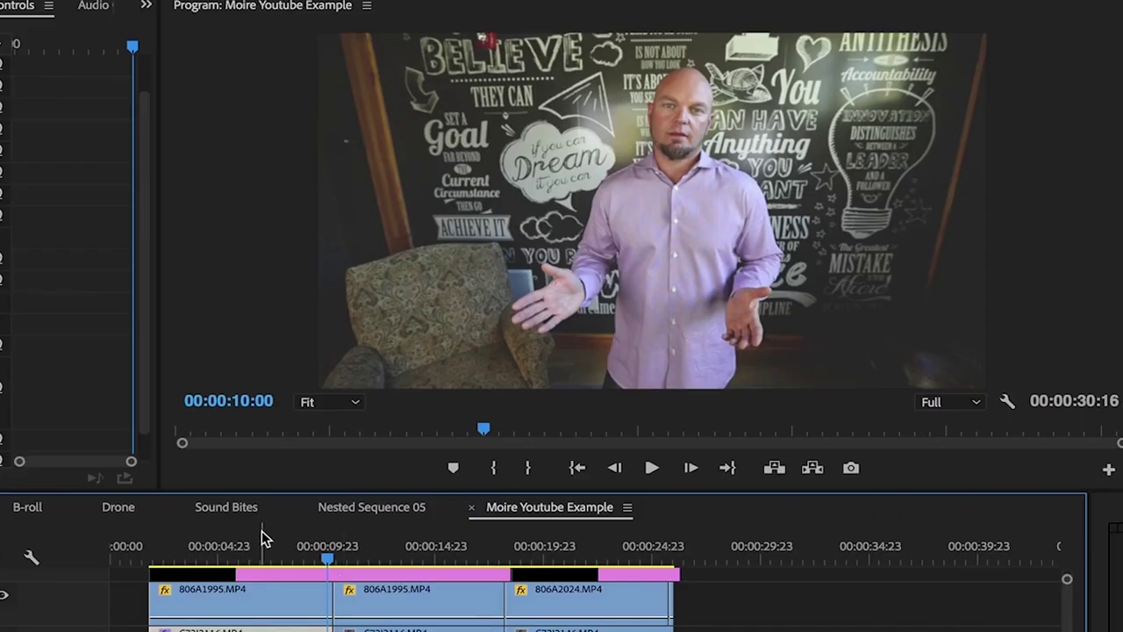
At 00:00:05:14, add an elliptical mask to the first clip's Gaussian Blur and shape it tightly around the man's head.
click(263, 551)
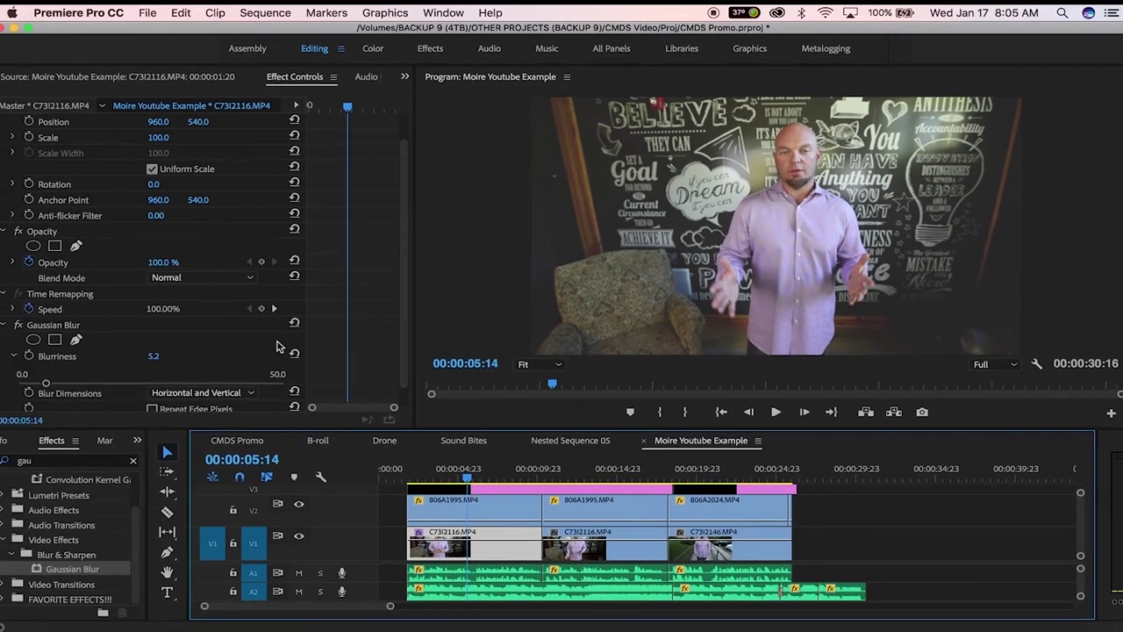
click(35, 342)
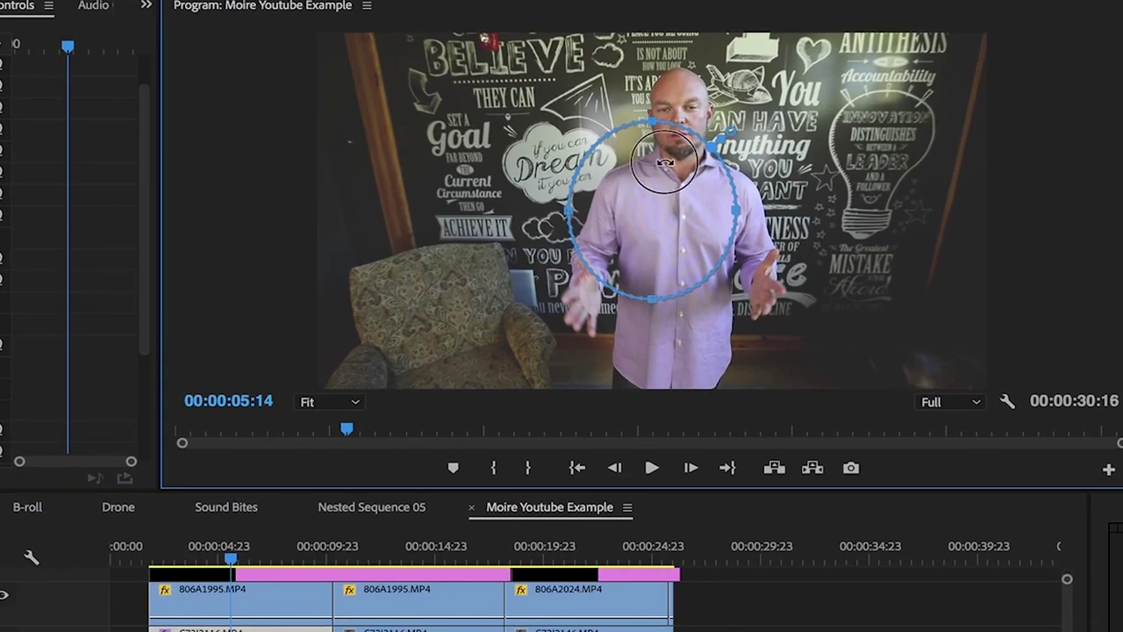
drag(665, 164, 693, 126)
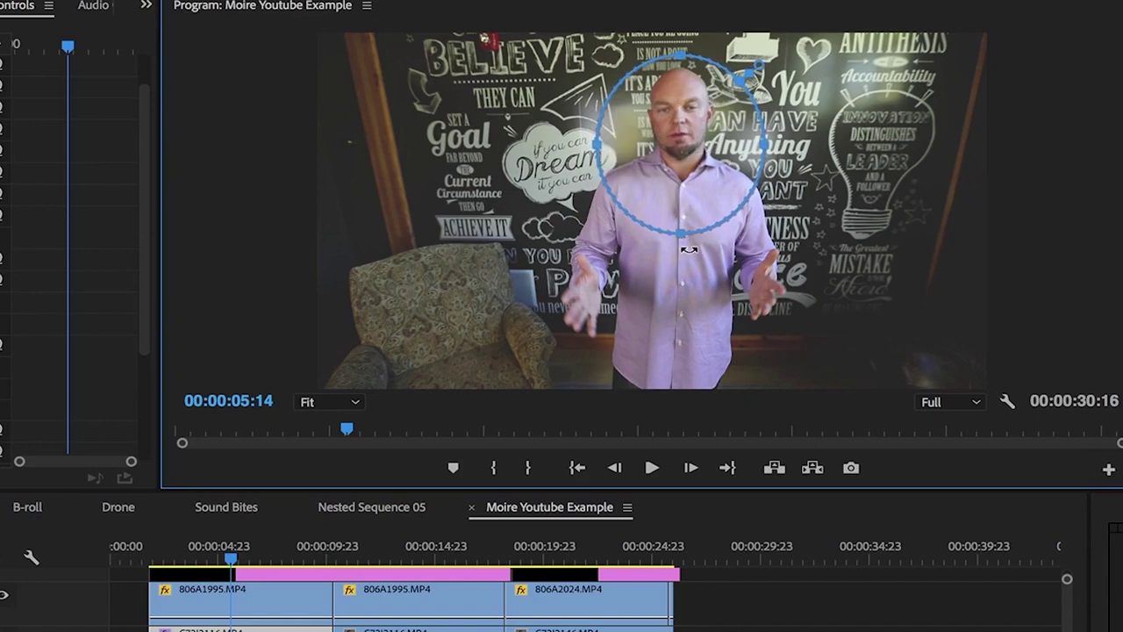
drag(681, 236, 684, 173)
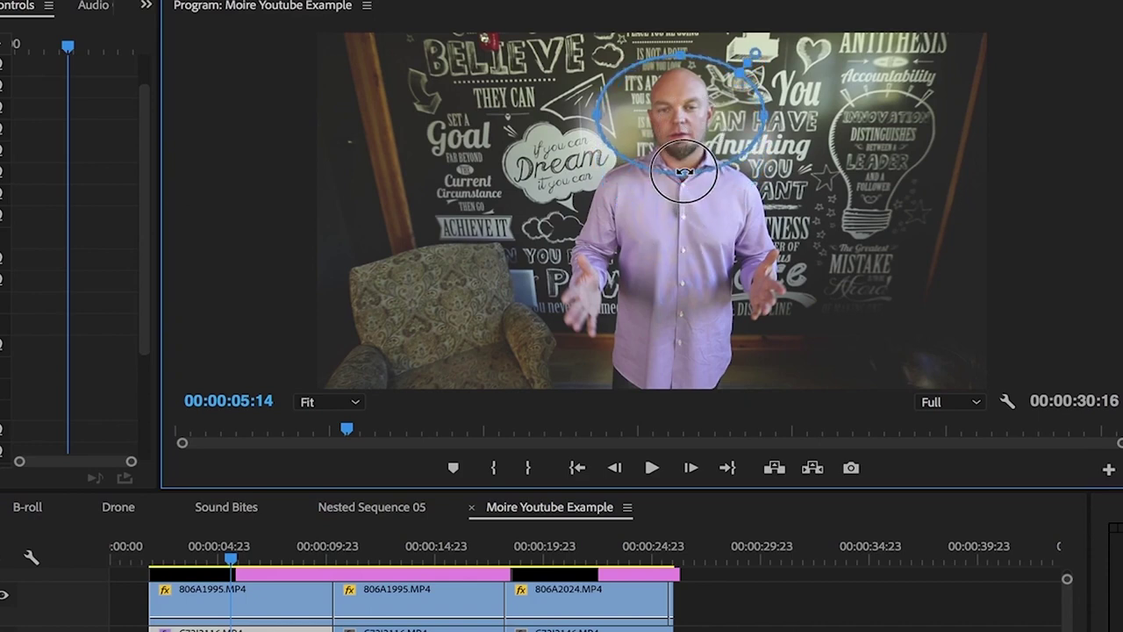
drag(597, 112, 639, 112)
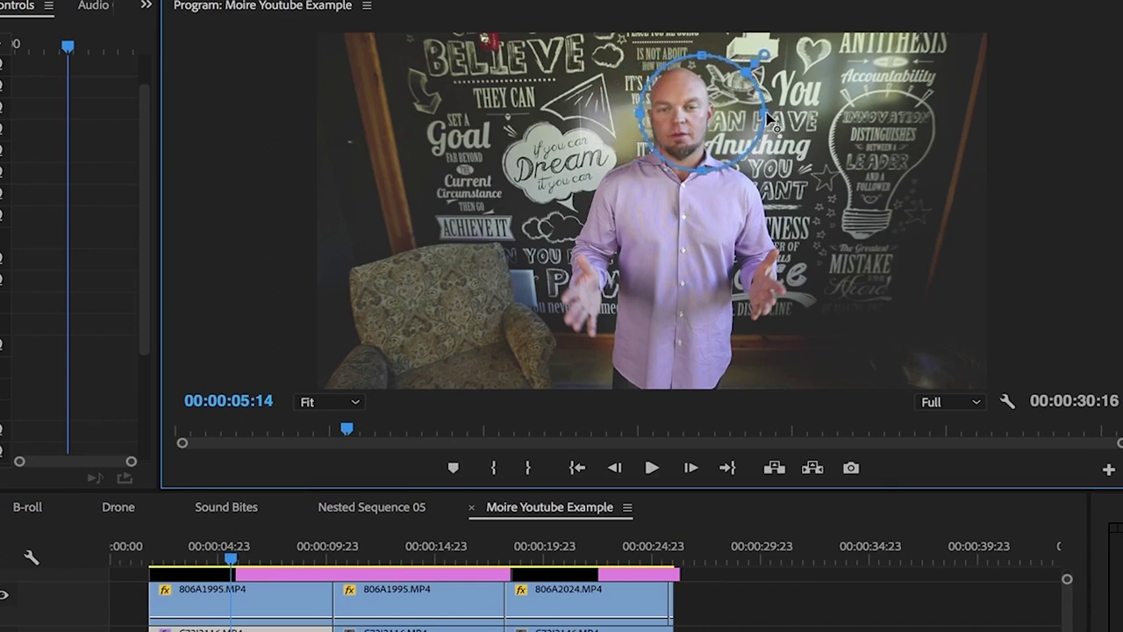
drag(742, 111, 724, 112)
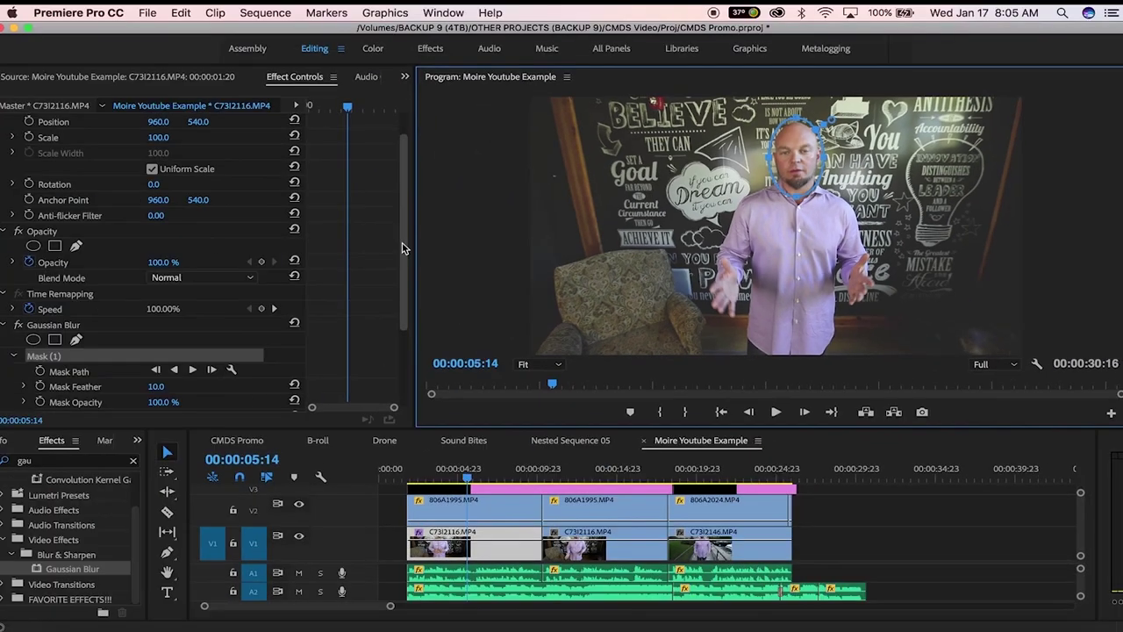
Invert the Gaussian Blur mask on the first clip and play back the sequence to check the result.
drag(137, 237, 137, 300)
drag(399, 290, 382, 309)
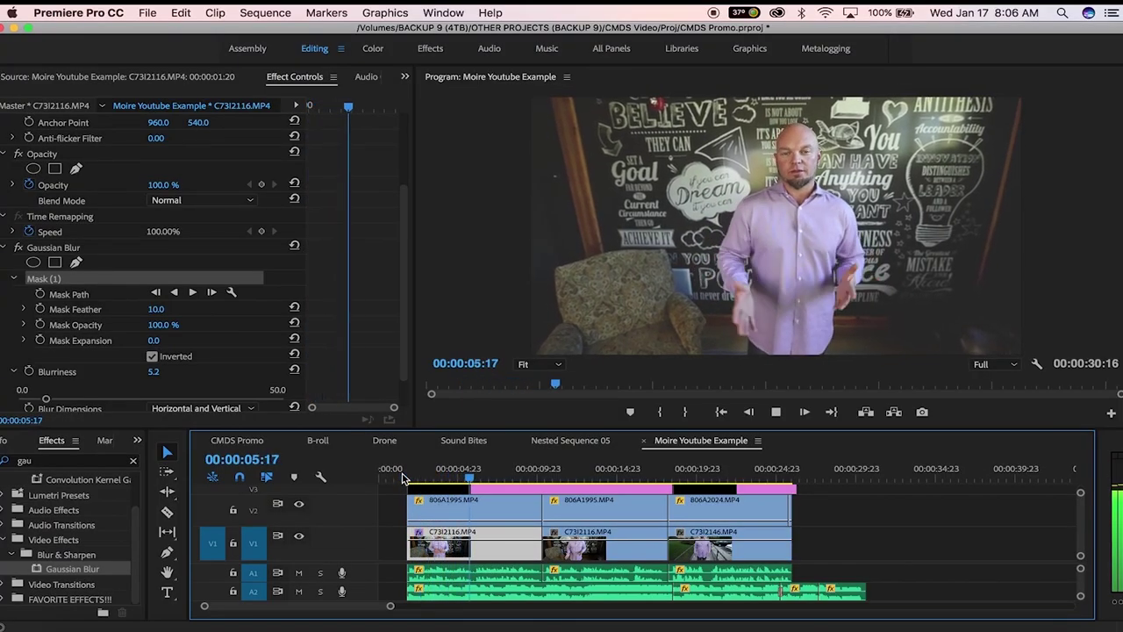
key(space)
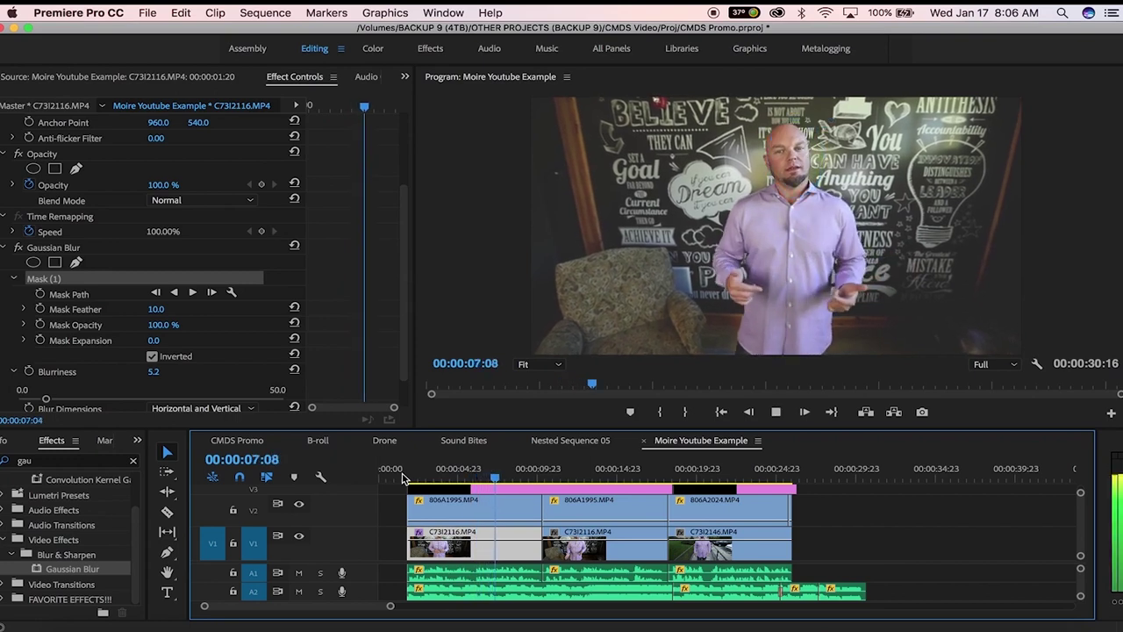
click(404, 476)
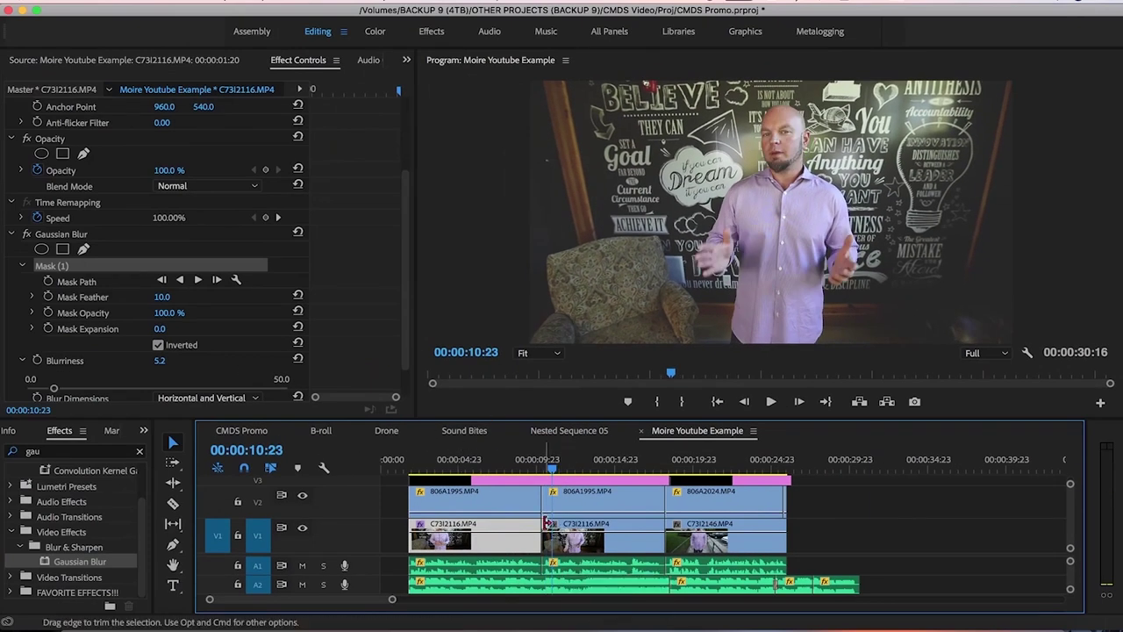
Apply Gaussian Blur to the second C73I2116.MP4 clip on track V1.
click(567, 543)
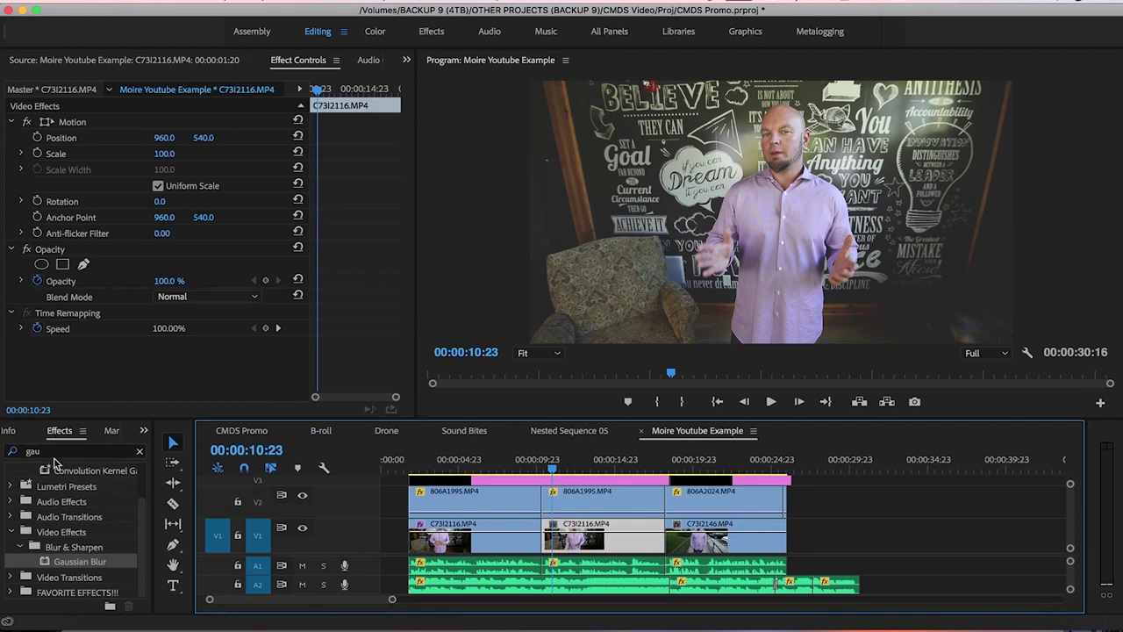
drag(44, 563, 576, 541)
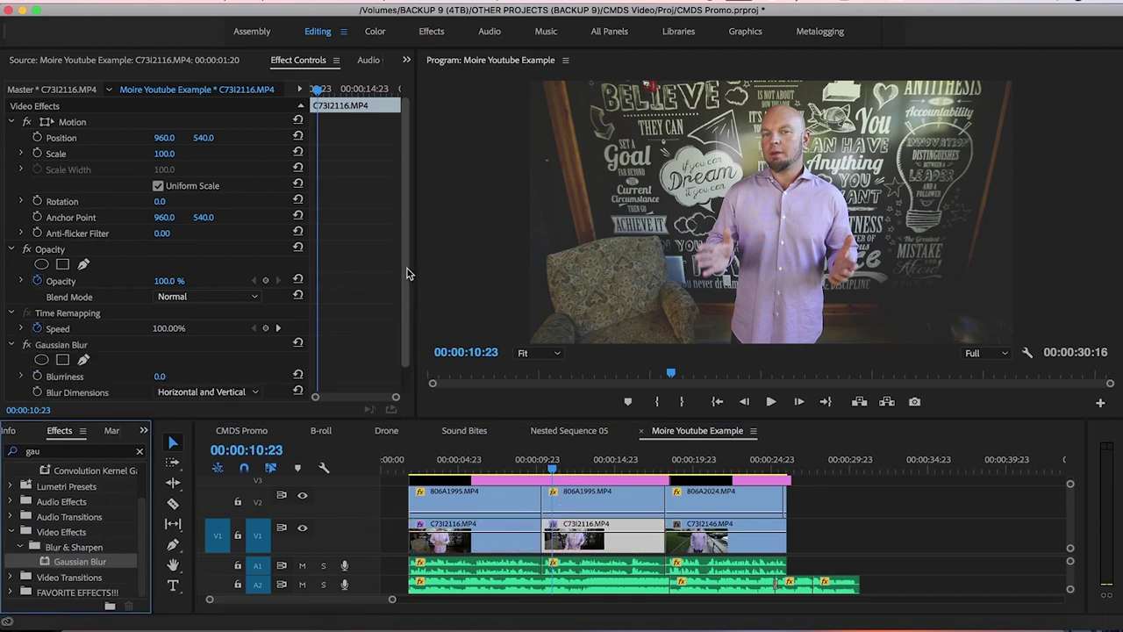
scroll(175, 255, down, 1)
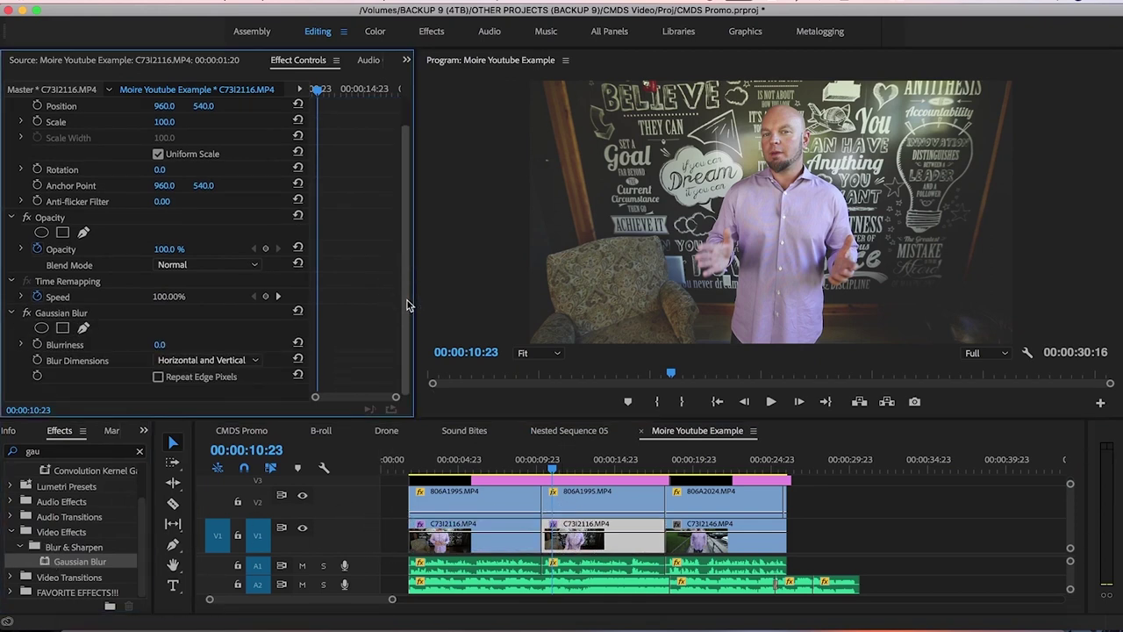
Set the second V1 clip's Gaussian Blur Blurriness to 4.0 and play the clip back up to 00:00:15:19.
double_click(609, 526)
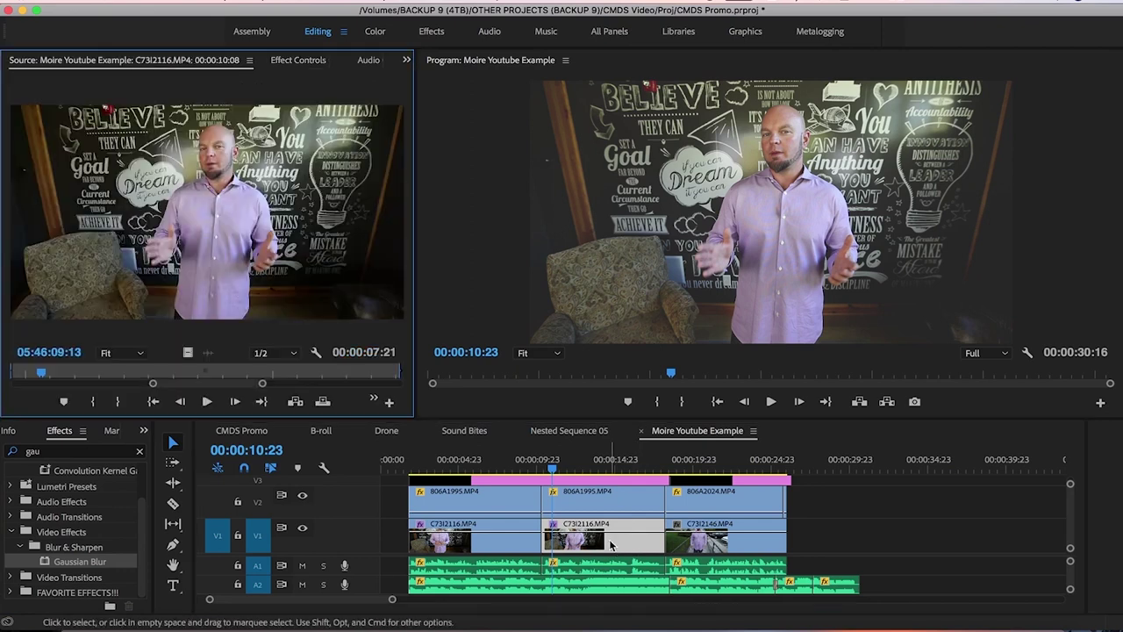
click(298, 60)
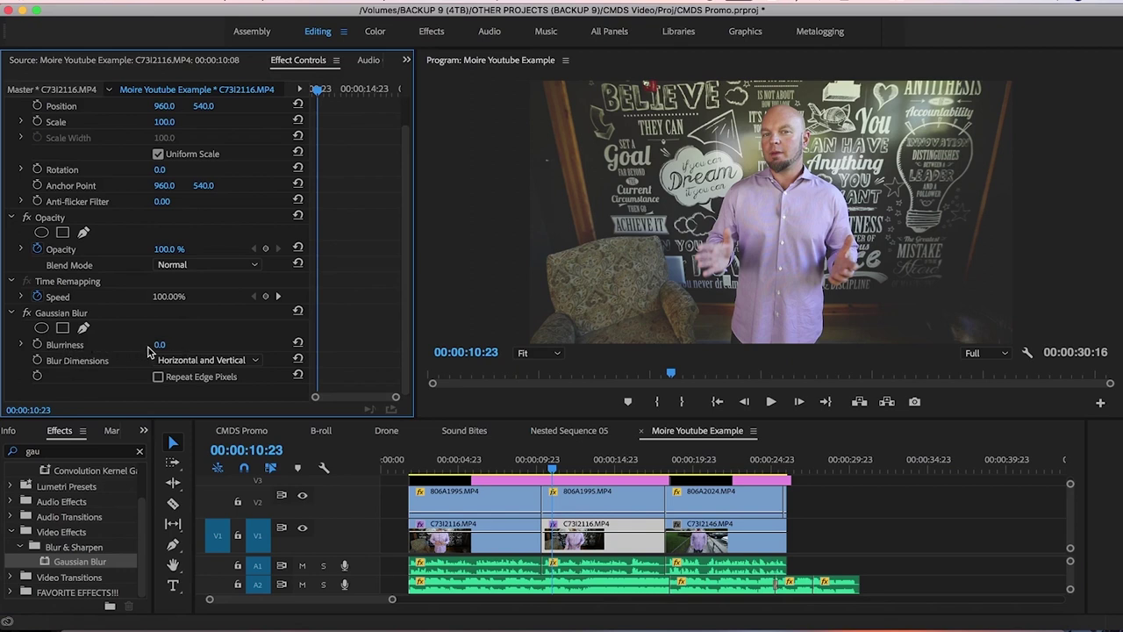
click(21, 344)
drag(143, 372, 79, 372)
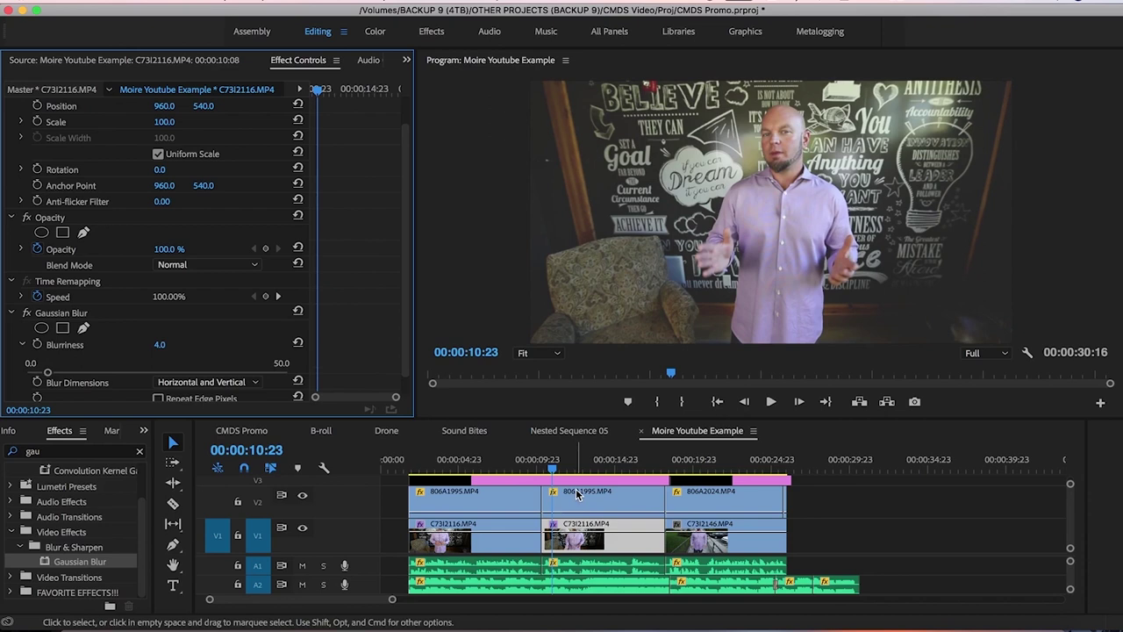
click(546, 469)
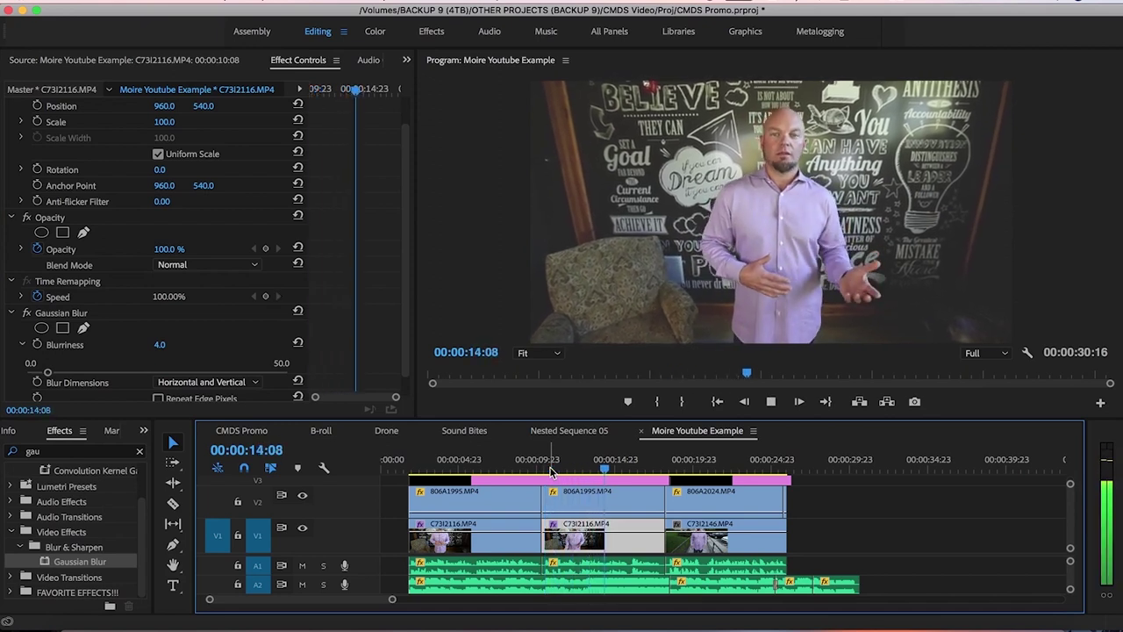
key(space)
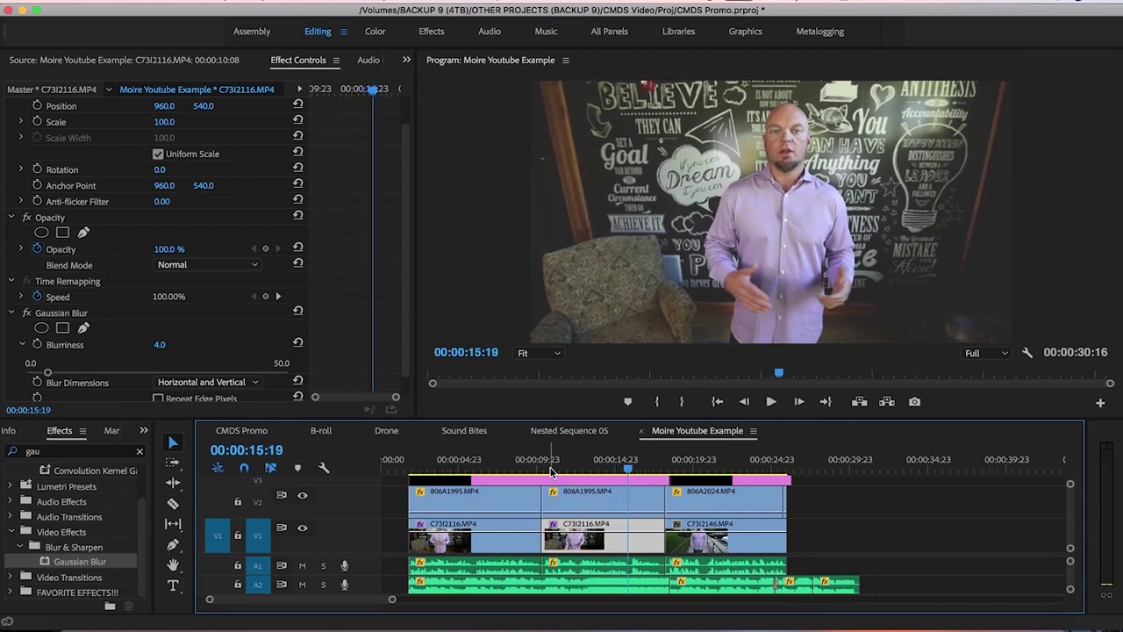
At 00:00:15:19, add an elliptical mask to the second clip's Gaussian Blur and fit it closely around the man's head.
click(40, 328)
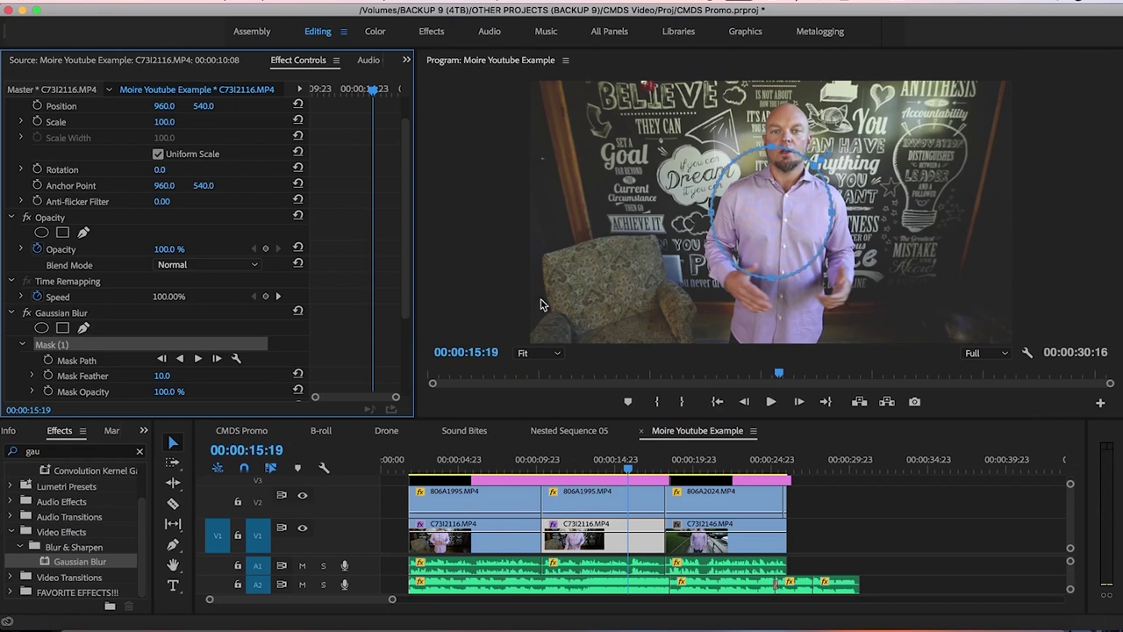
drag(755, 210, 786, 152)
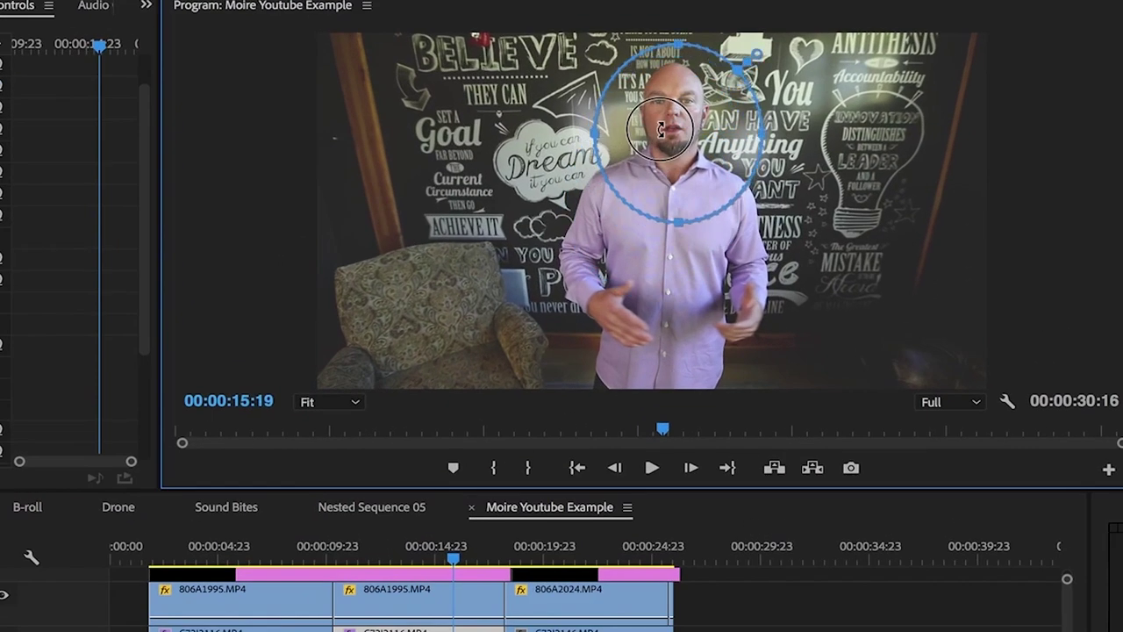
drag(660, 129, 658, 137)
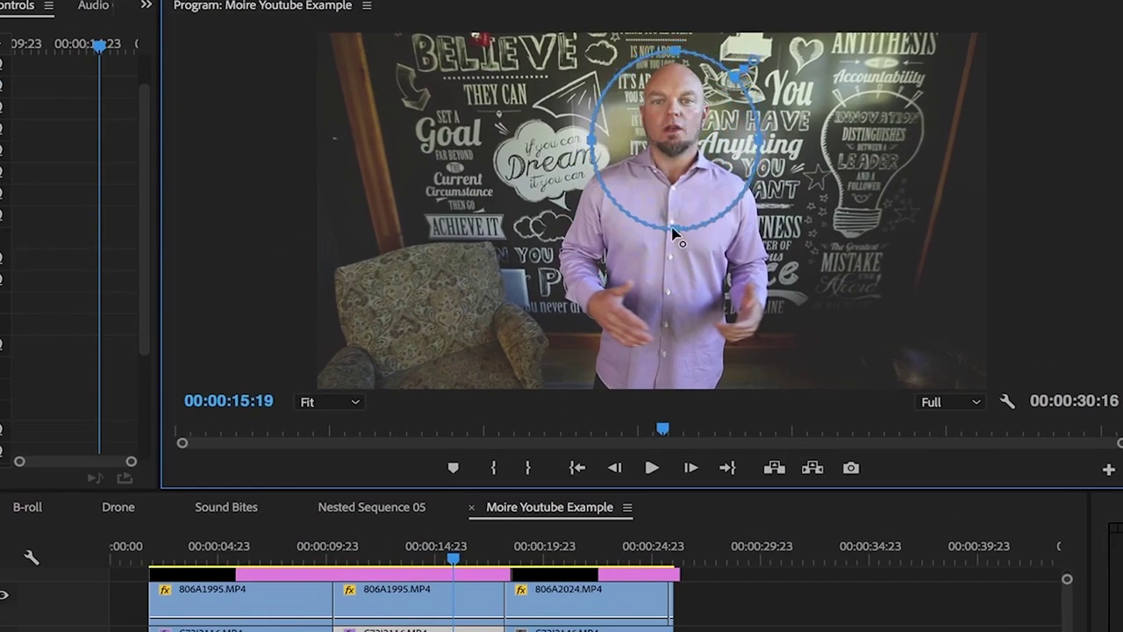
drag(672, 226, 675, 180)
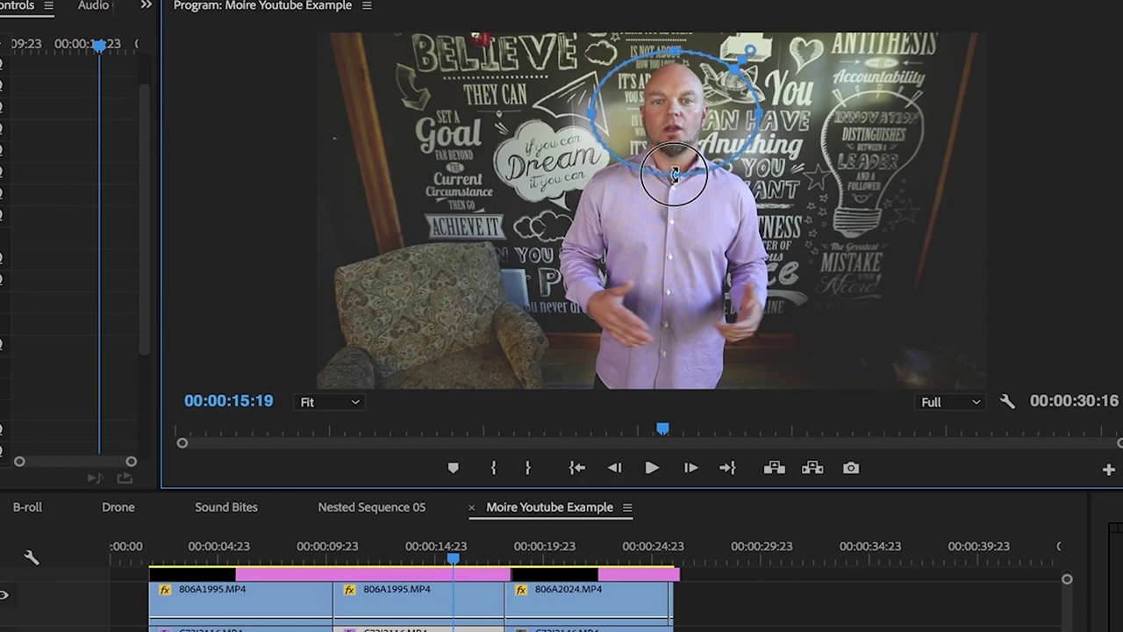
drag(590, 117, 633, 118)
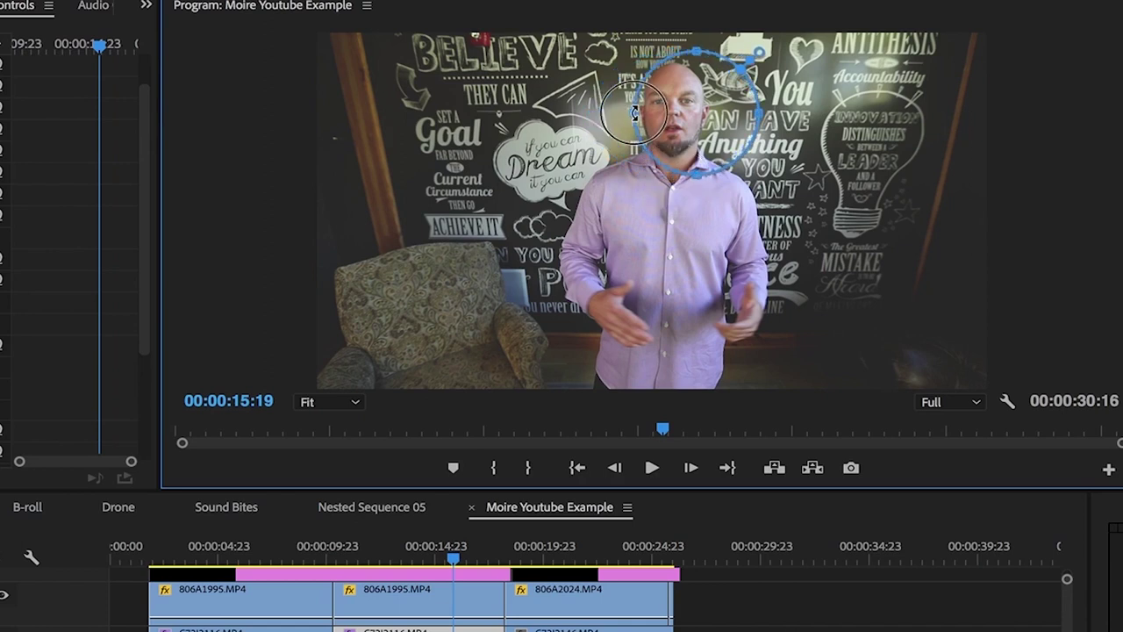
drag(765, 114, 701, 112)
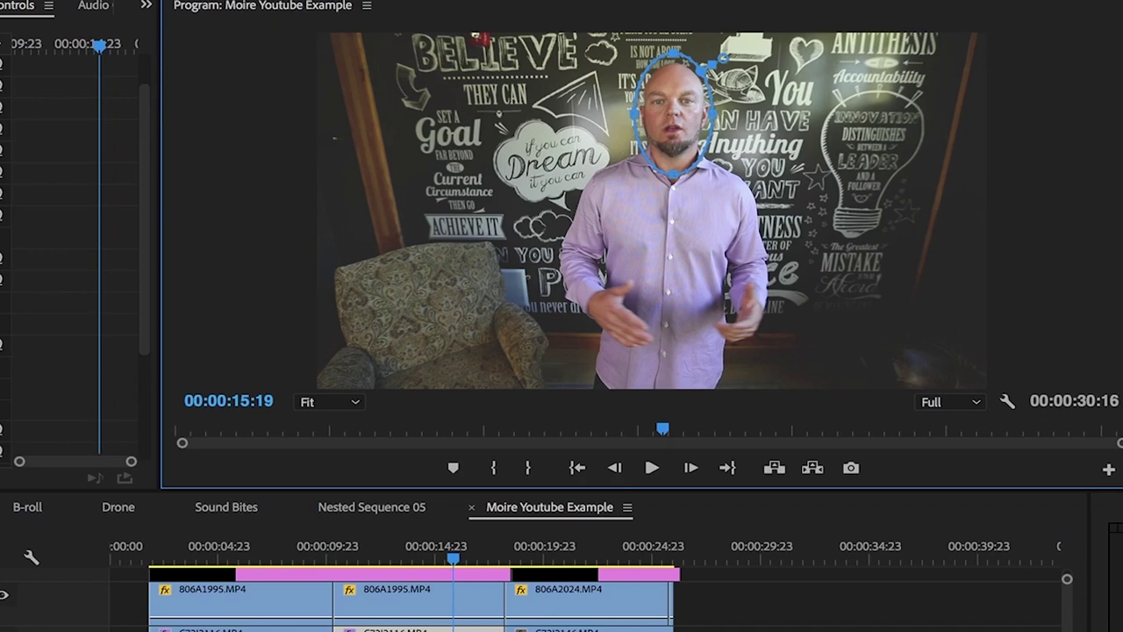
Try to add an extra point on the edge of the second clip's head mask with the preview magnified to 150%.
click(345, 398)
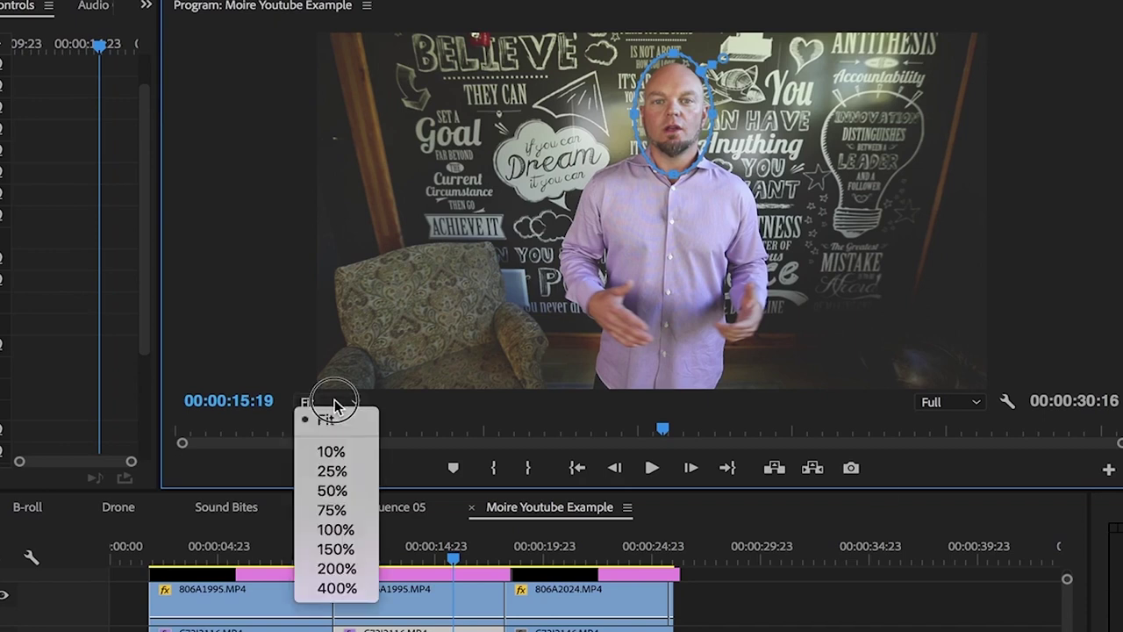
click(338, 550)
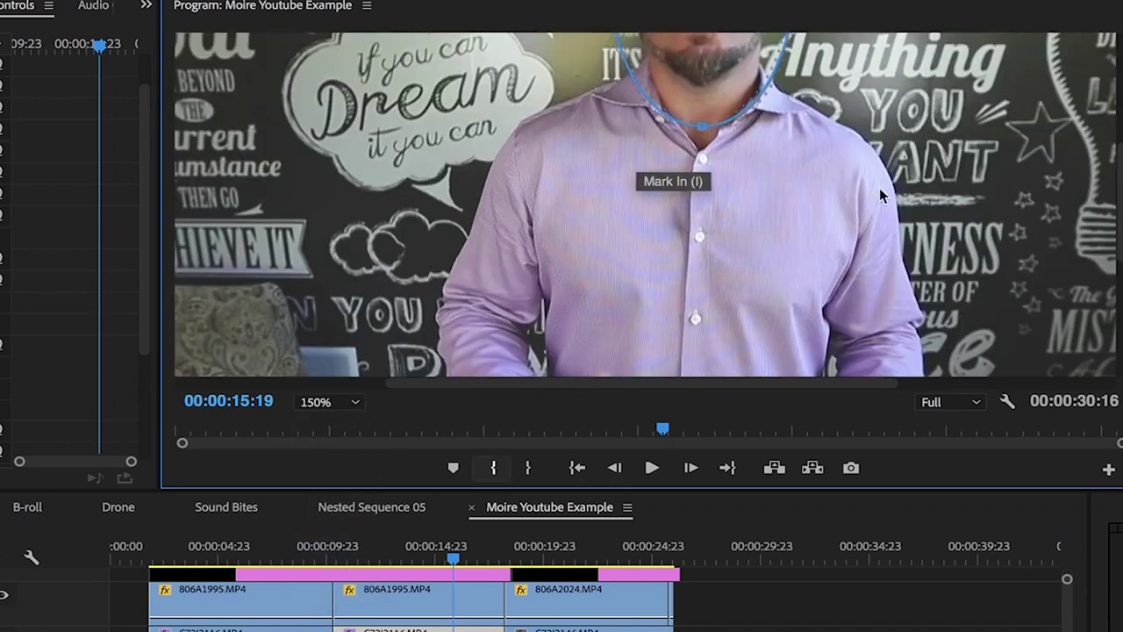
drag(1118, 219, 1118, 158)
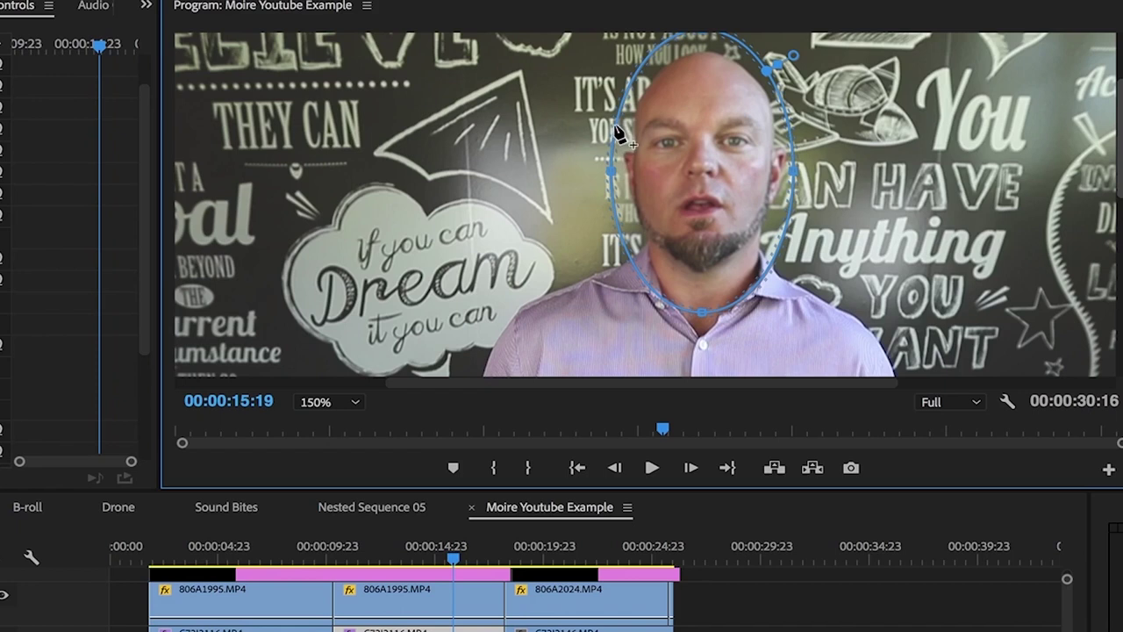
click(621, 137)
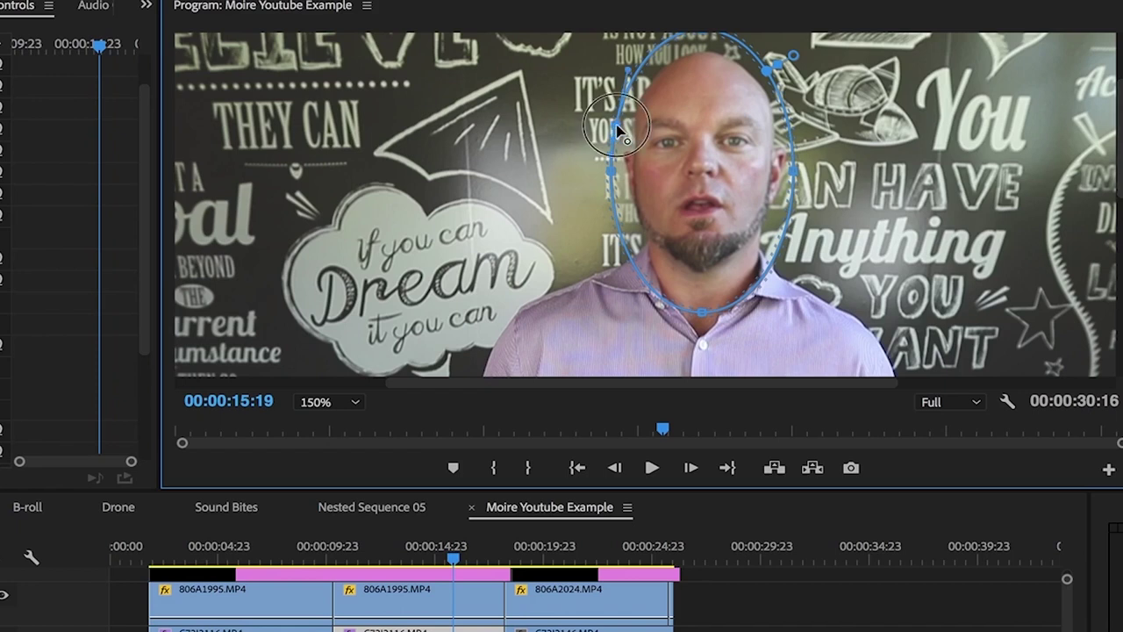
drag(625, 136, 625, 138)
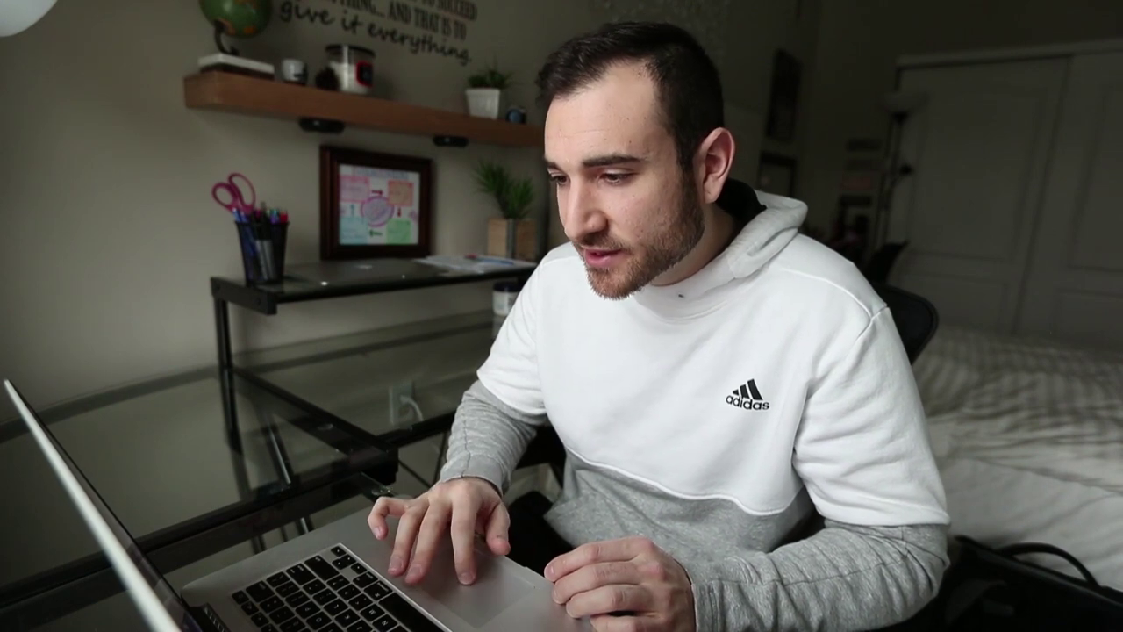
Set the preview to 100%, move to 00:00:15:21 and invert the second clip's Gaussian Blur mask.
click(332, 402)
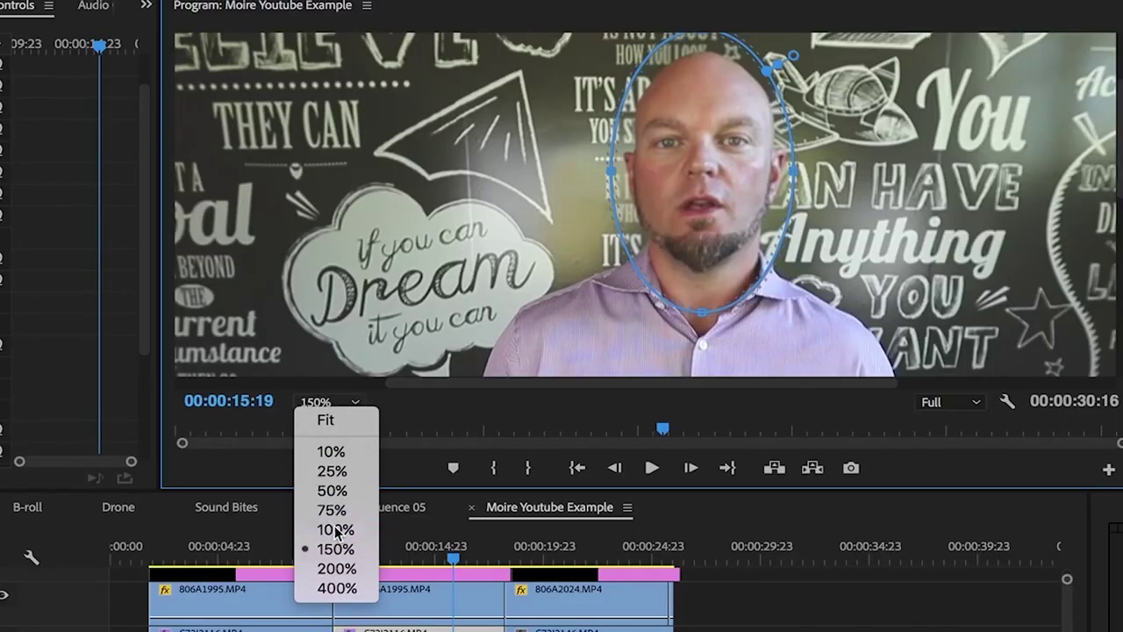
click(335, 529)
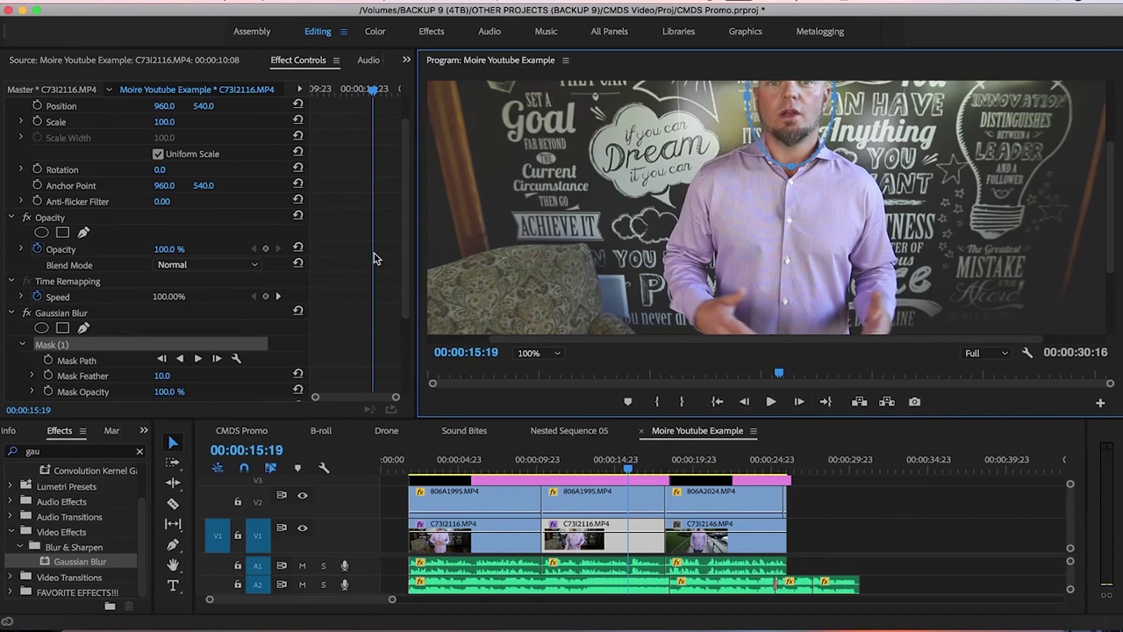
drag(402, 259, 396, 307)
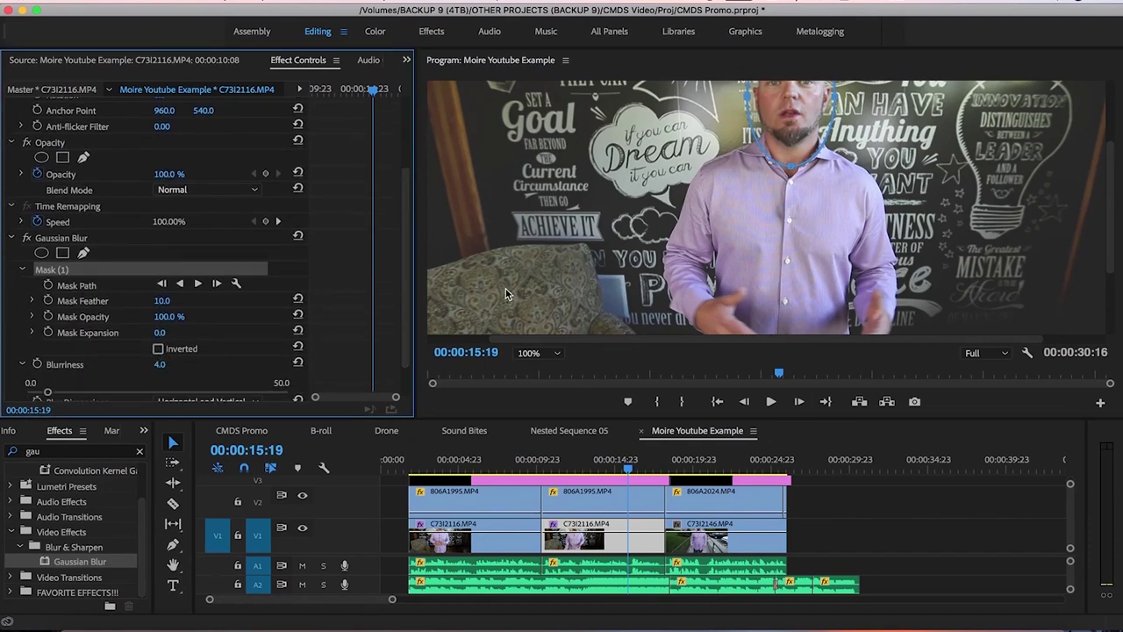
key(Right)
key(Right)
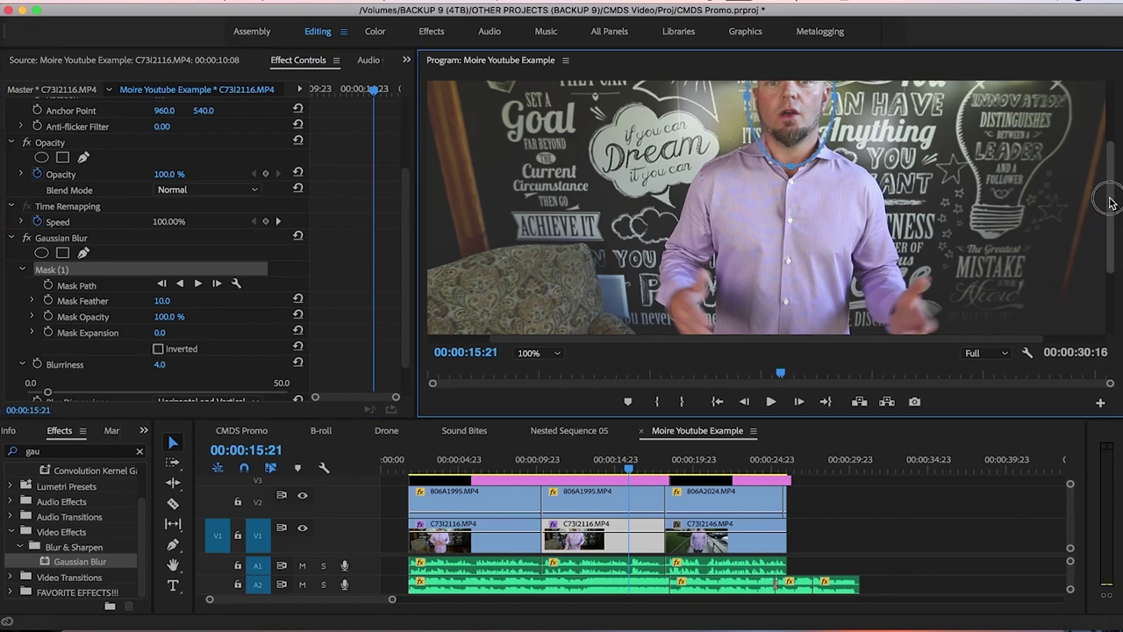
click(158, 349)
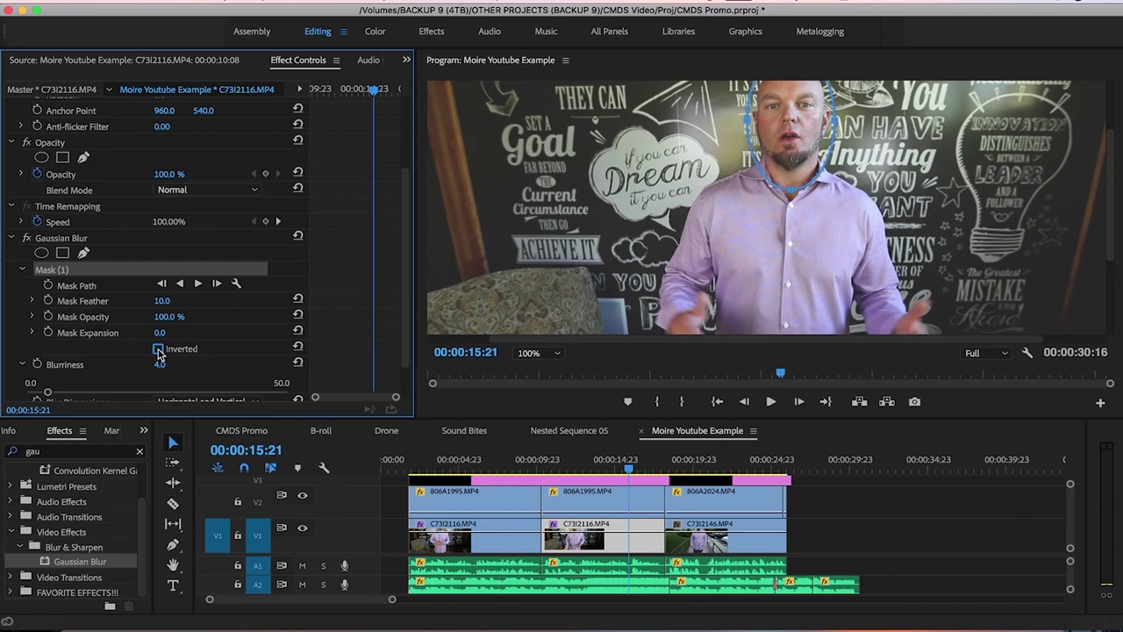
click(157, 350)
Fit the preview to its window and play the second clip from 00:00:10:06 to check the masked blur.
click(549, 352)
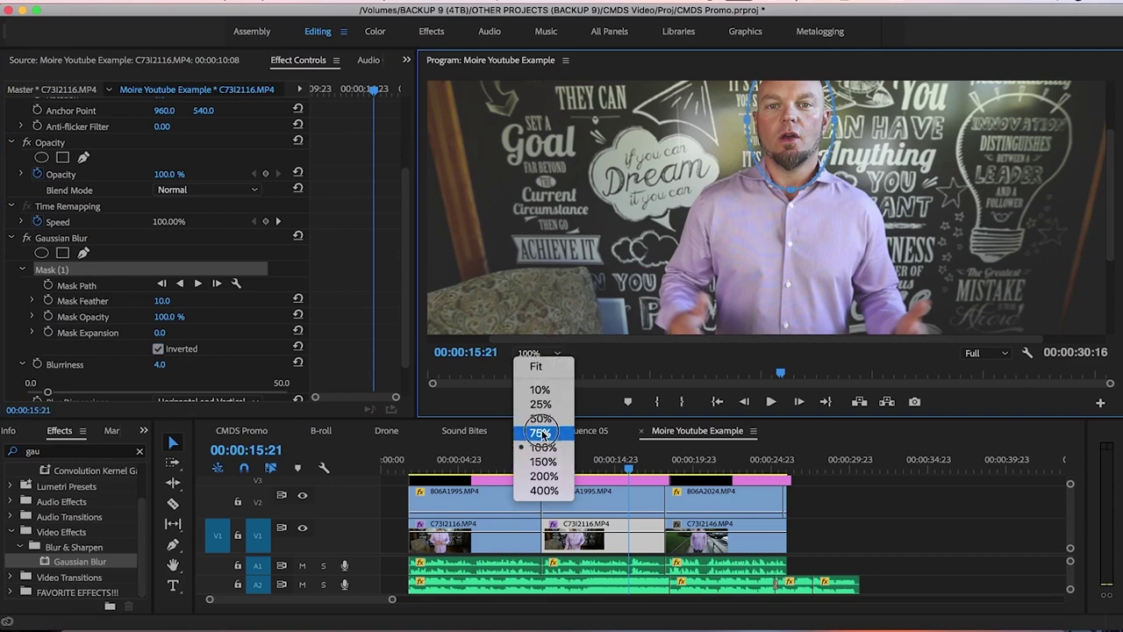
click(542, 446)
click(551, 354)
click(569, 359)
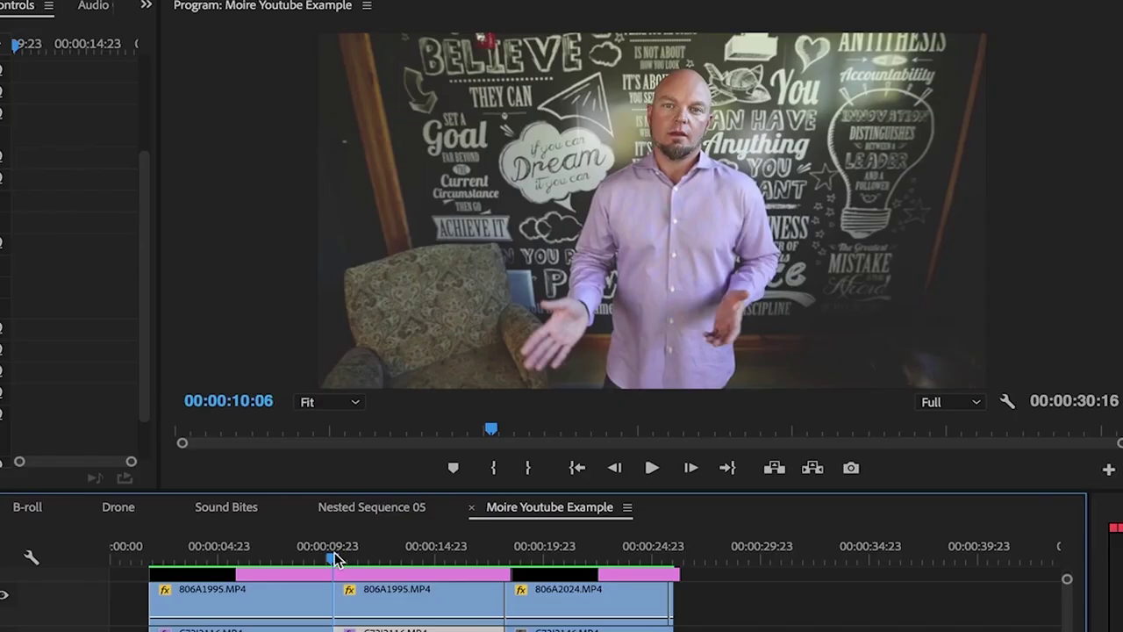
key(space)
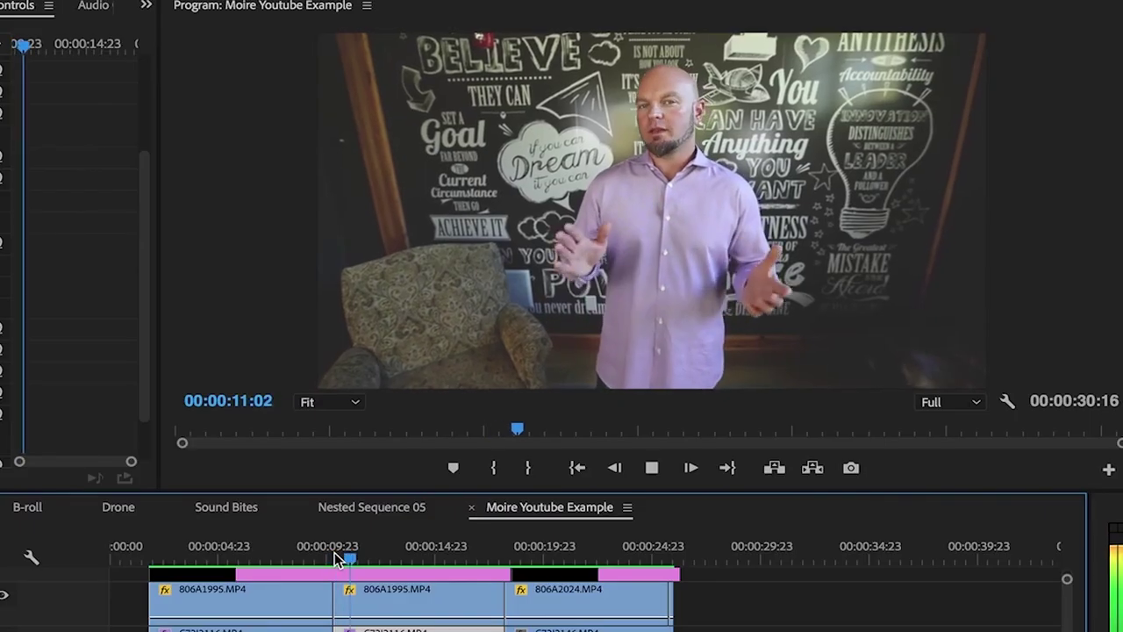
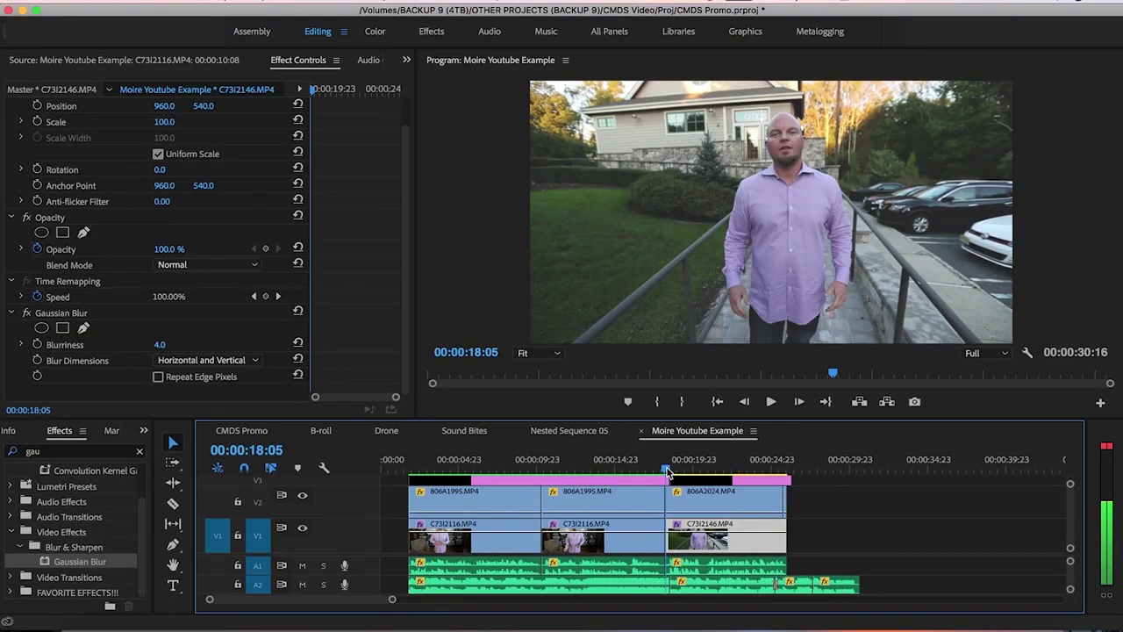
At 00:00:18:05, add an elliptical mask to the Gaussian Blur on C73I2146.MP4 and fit it closely around the man's head.
click(41, 329)
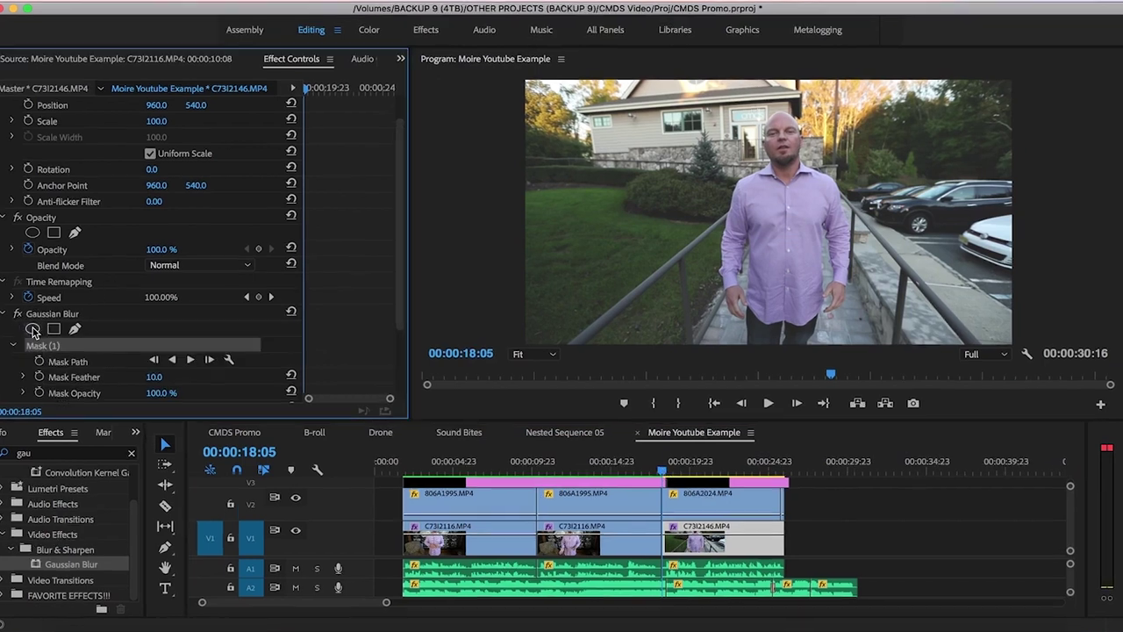
drag(762, 205, 781, 171)
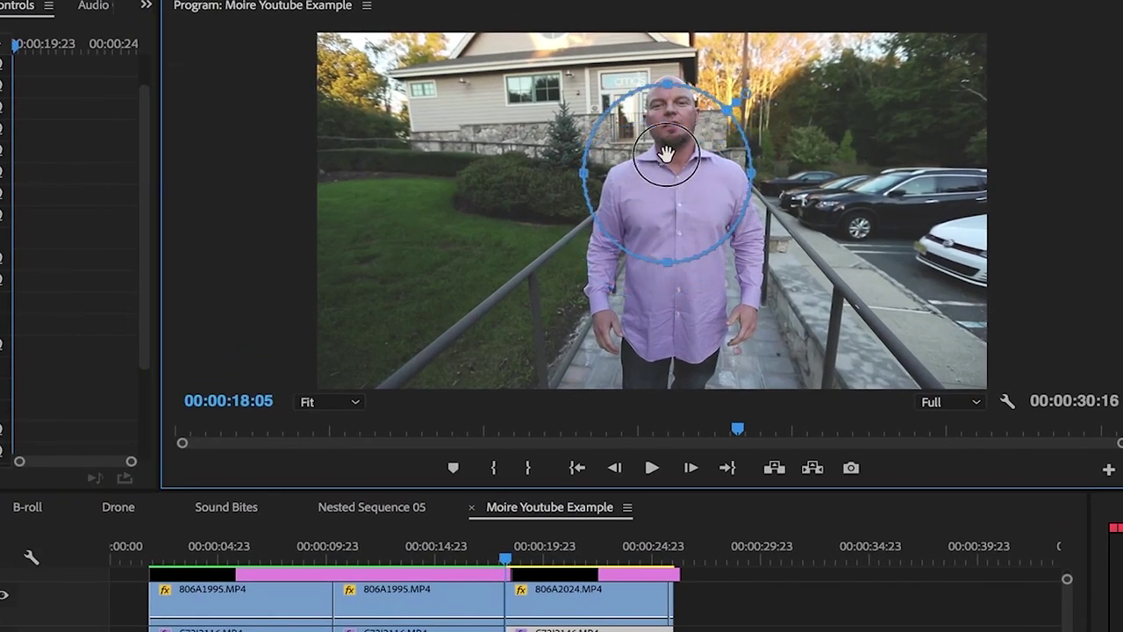
drag(667, 154, 665, 138)
drag(672, 252, 672, 162)
drag(595, 117, 638, 119)
drag(763, 122, 702, 110)
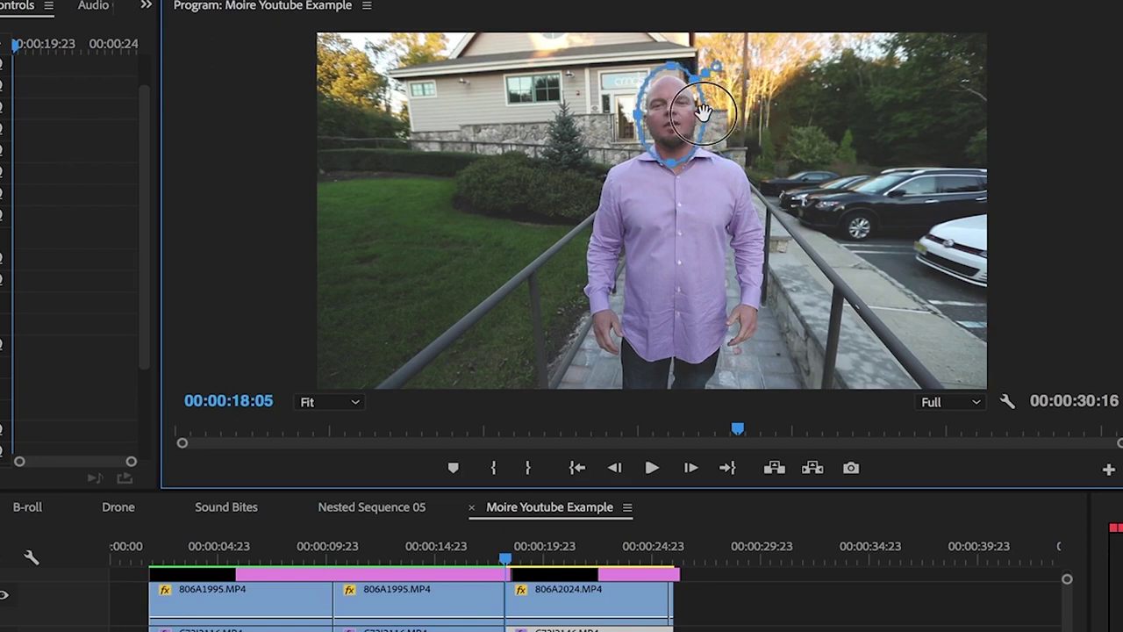
mouse_move(672, 64)
mouse_down()
mouse_move(670, 43)
mouse_move(674, 77)
mouse_up()
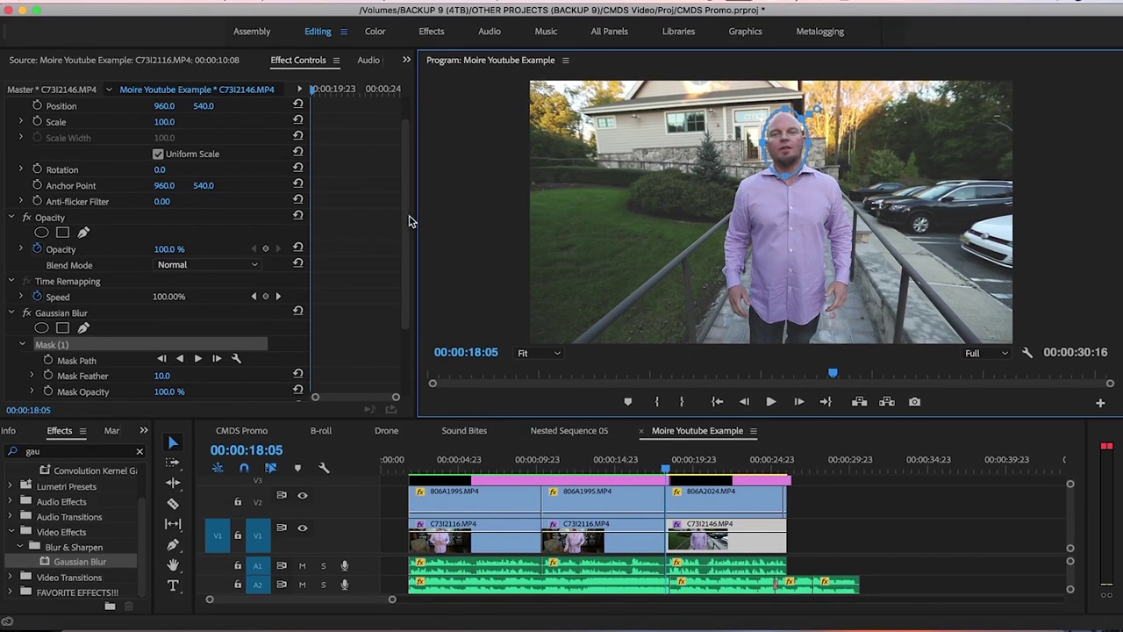
Invert the Gaussian Blur mask on C73I2146.MP4 and save the project.
drag(408, 221, 396, 293)
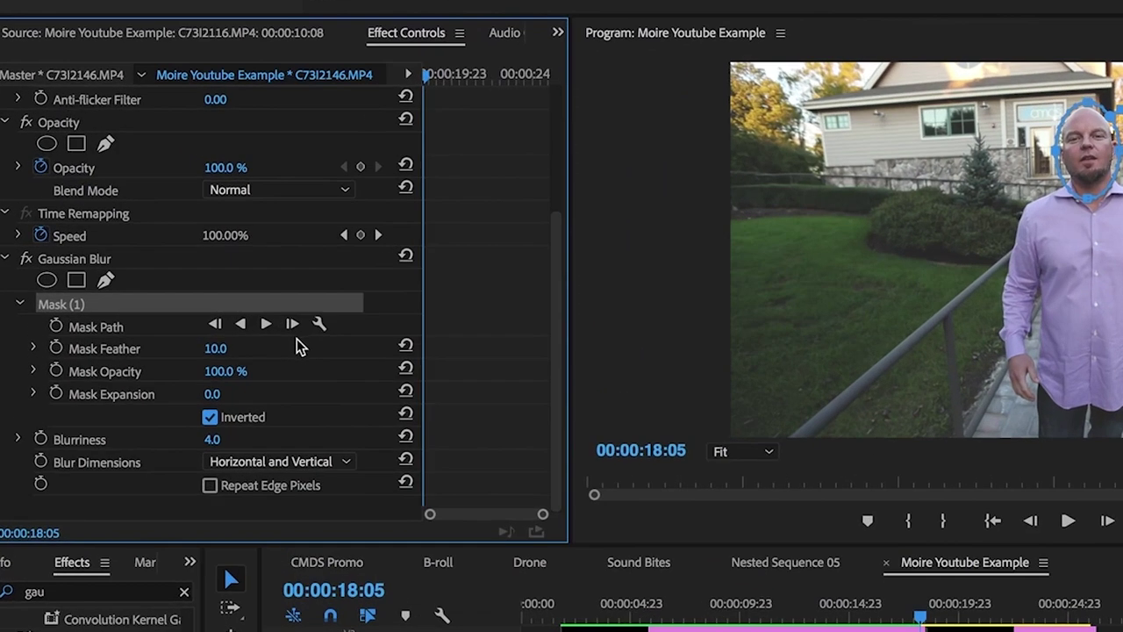
key(super+s)
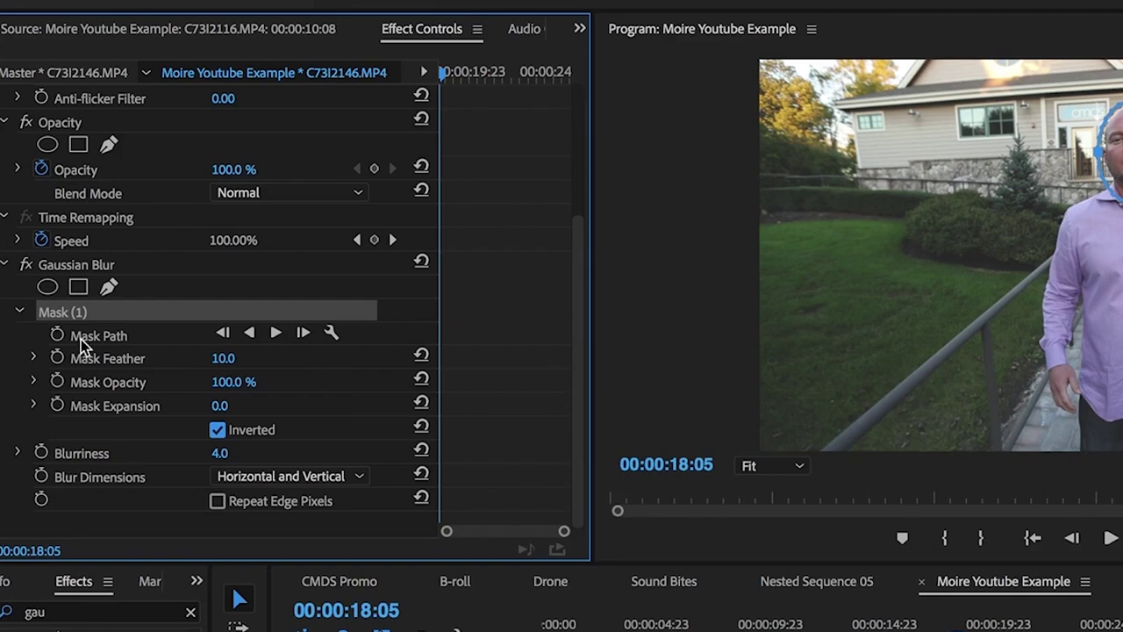
Track the C73I2146.MP4 mask forward frame by frame to 00:00:18:11 and nudge it back over the man's head.
click(278, 337)
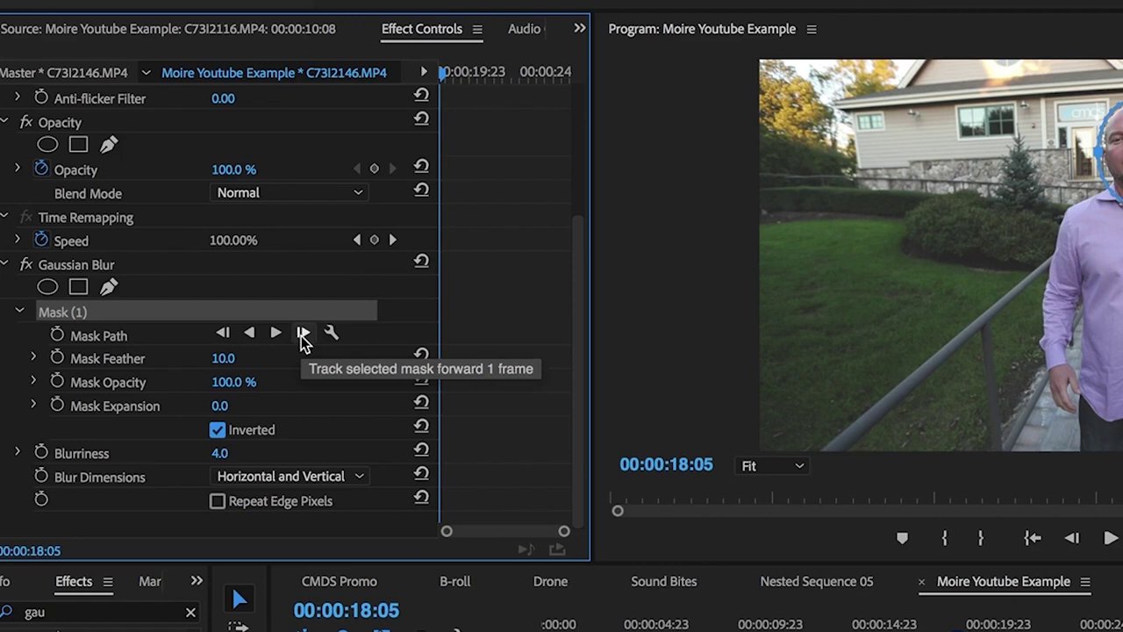
click(303, 335)
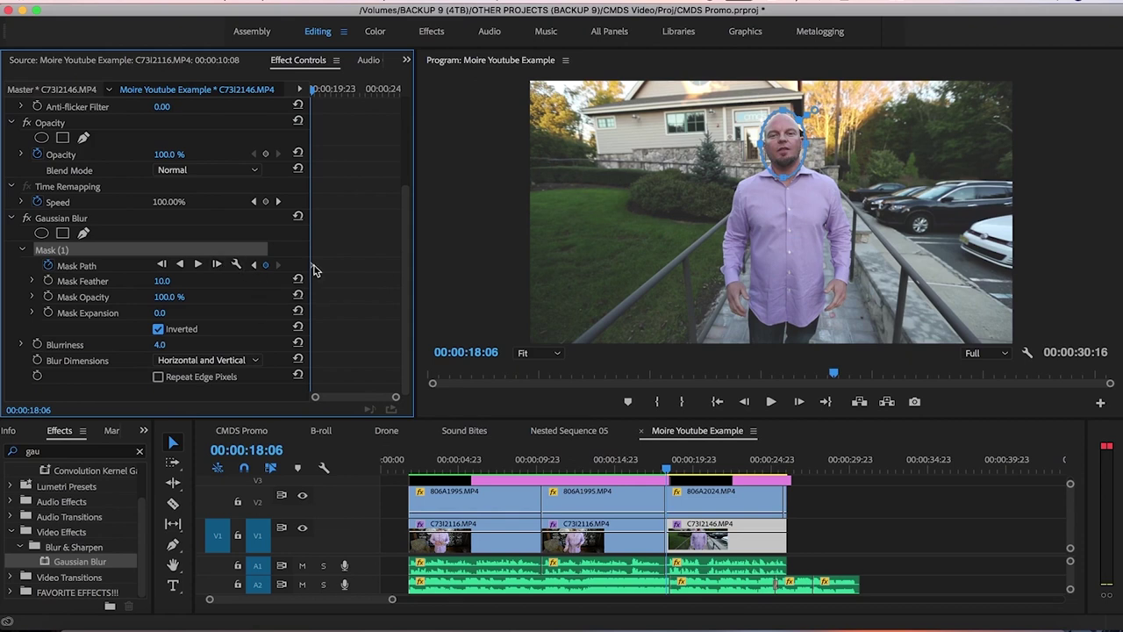
click(265, 265)
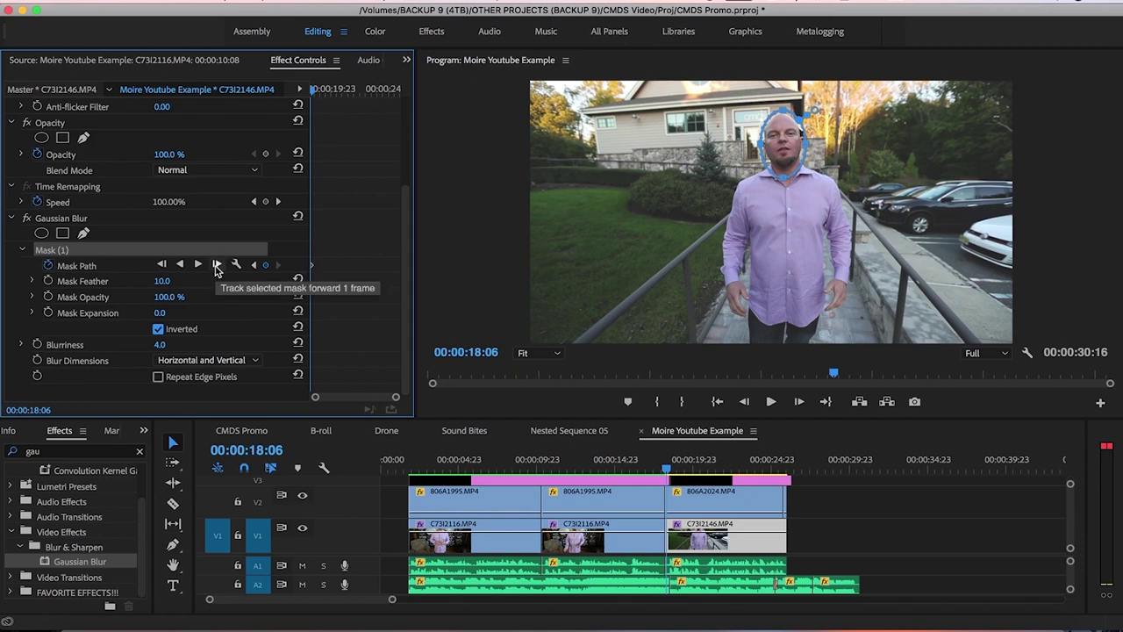
click(216, 266)
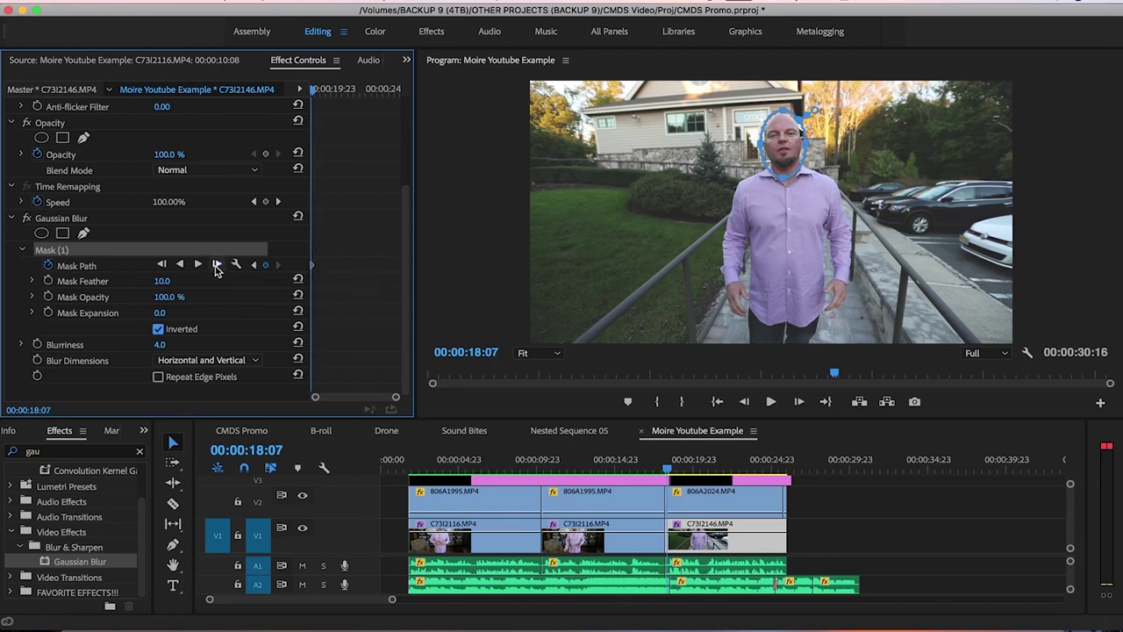
click(216, 266)
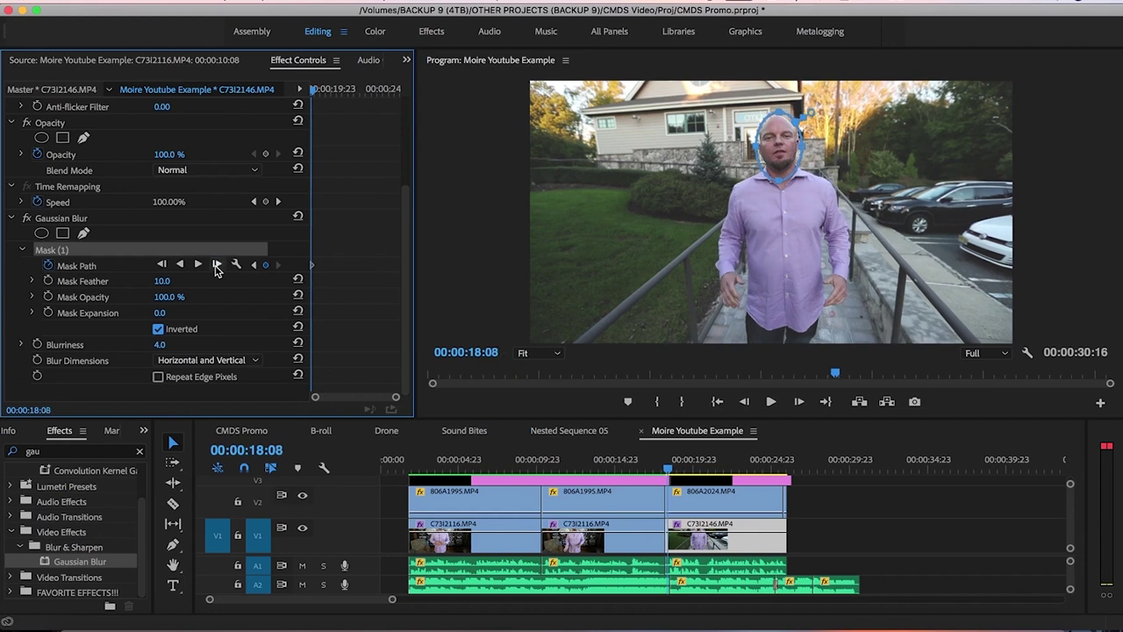
click(216, 265)
click(216, 266)
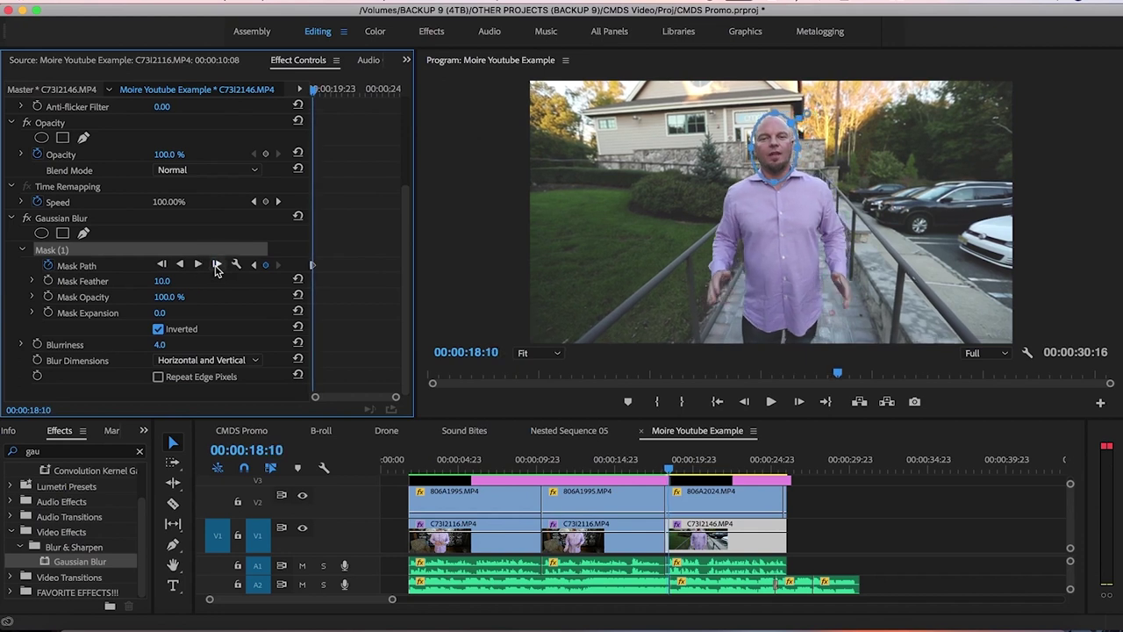
click(216, 265)
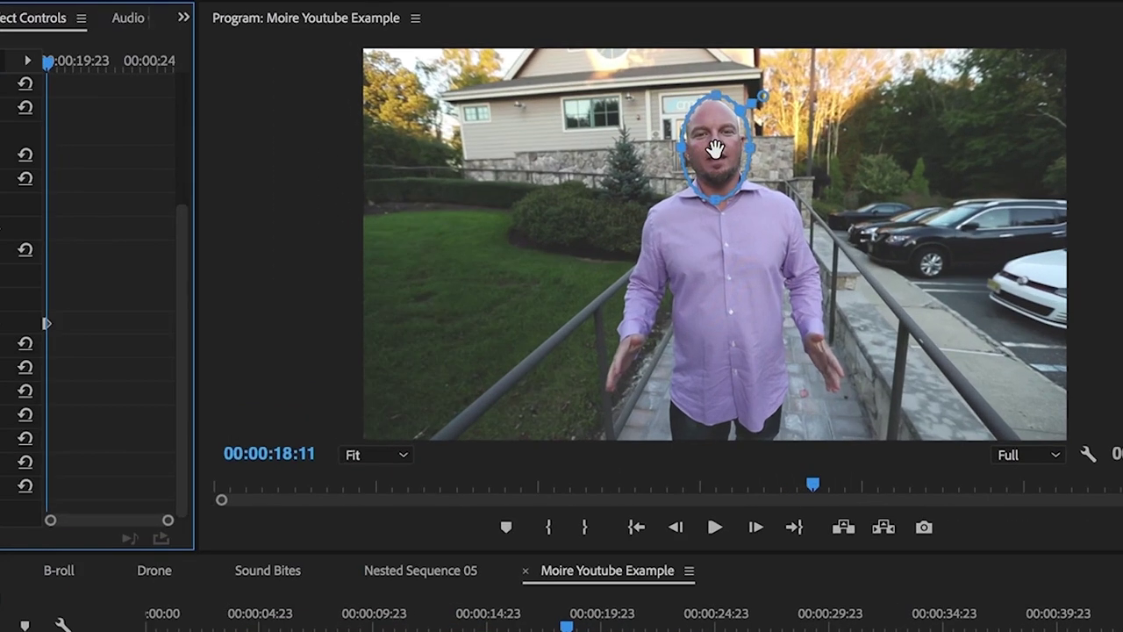
drag(716, 151, 714, 149)
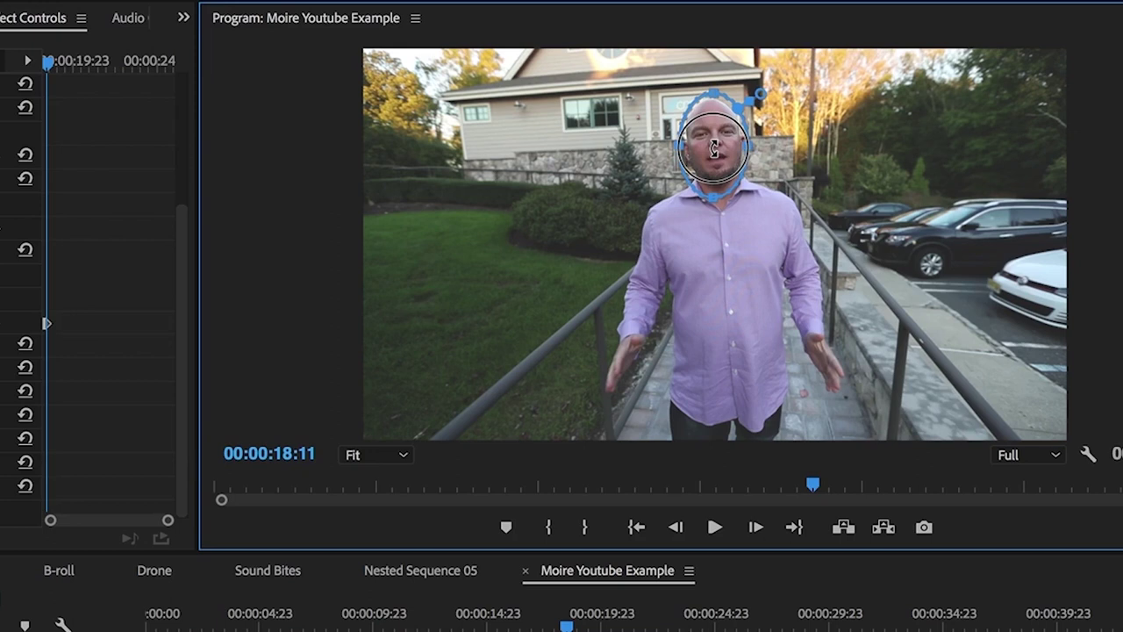
drag(714, 149, 712, 148)
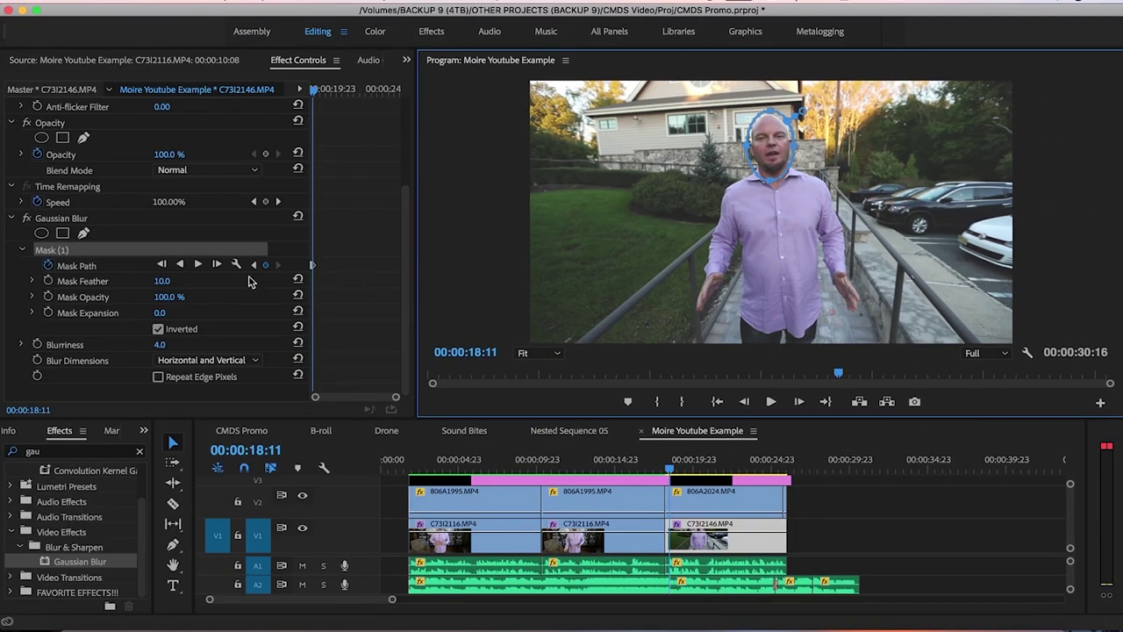
Continue tracking the mask forward one frame at a time to 00:00:19:18 and reposition it around the head there.
click(216, 265)
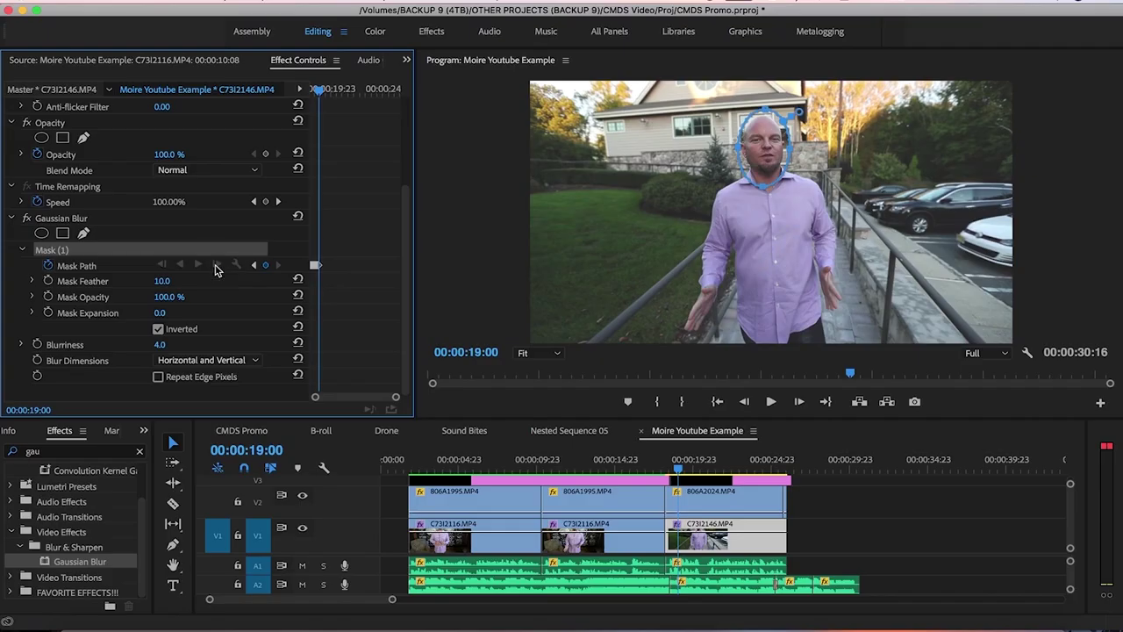
click(217, 266)
click(217, 266)
click(217, 265)
click(217, 266)
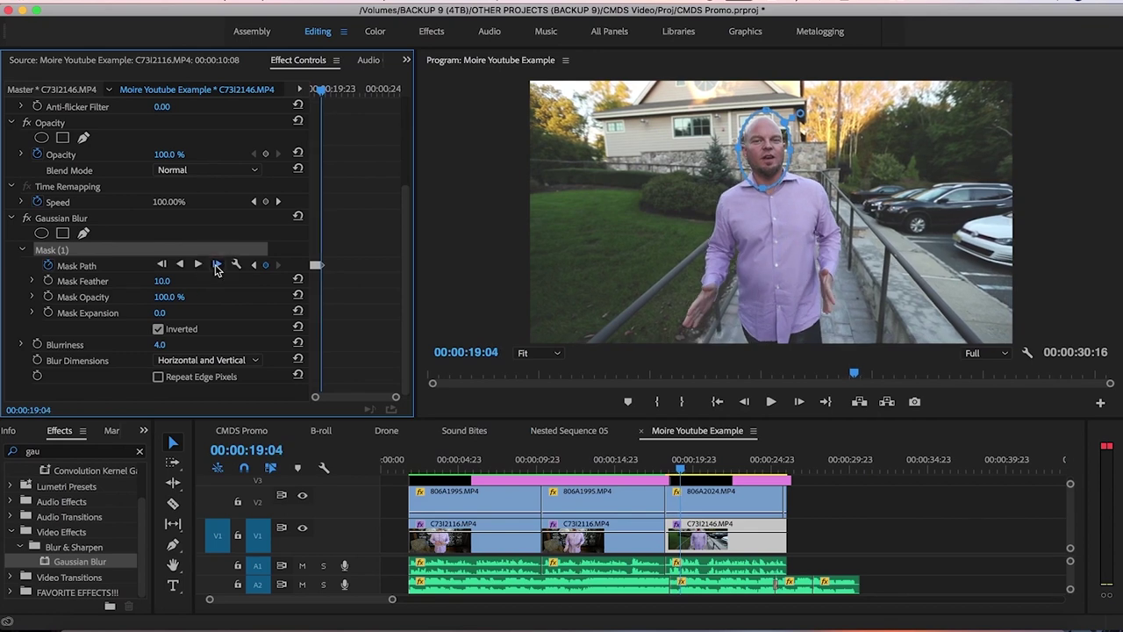
click(216, 265)
click(217, 266)
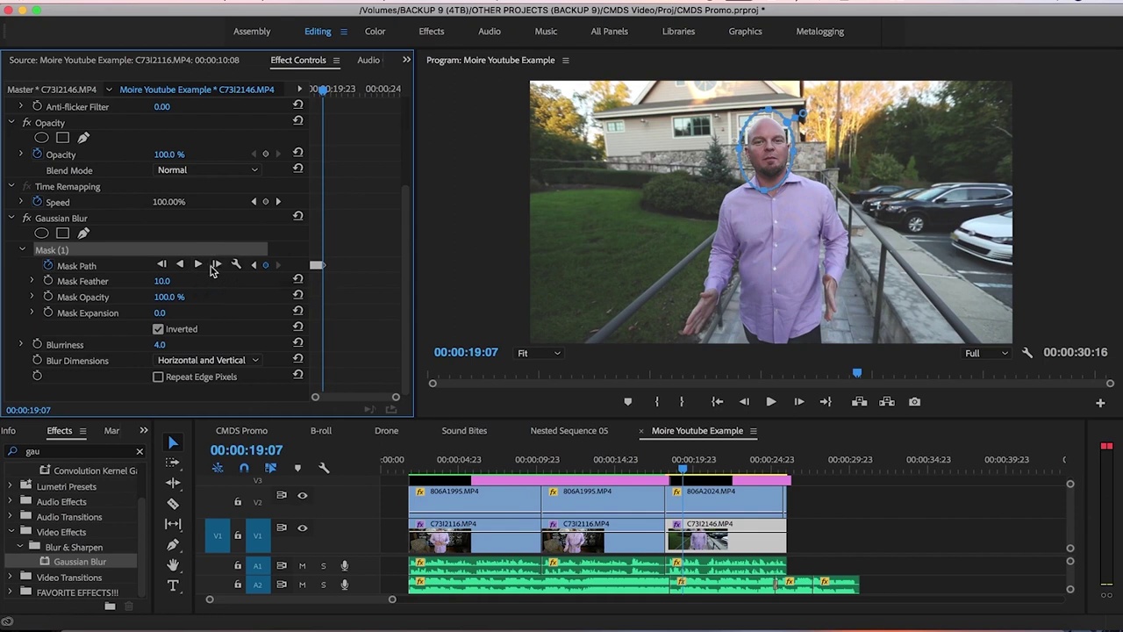
click(217, 265)
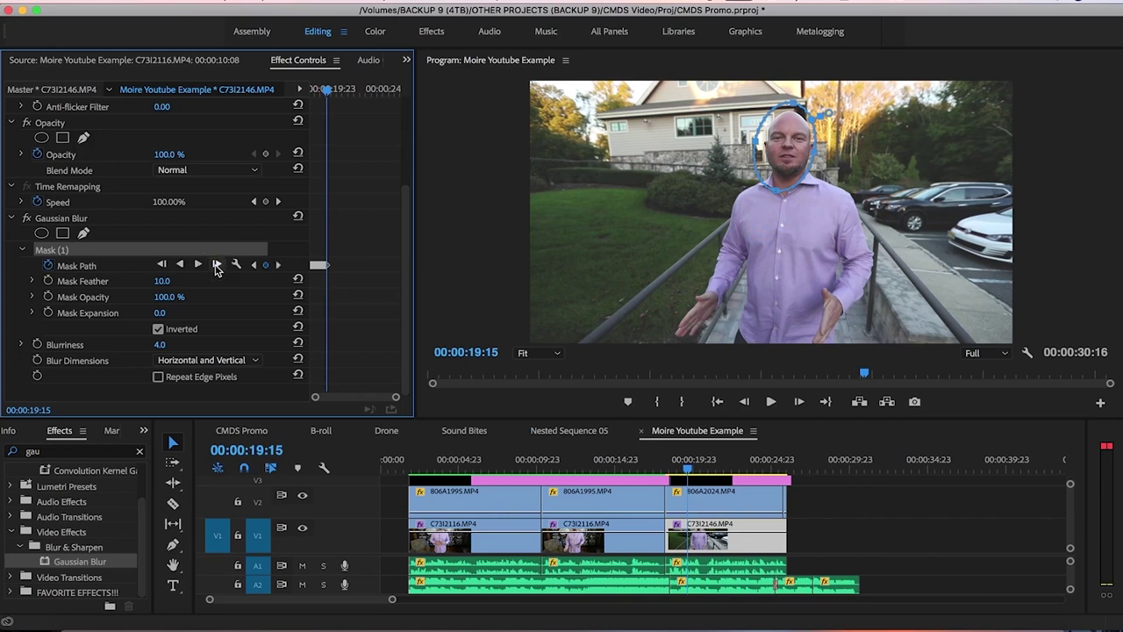
click(218, 267)
click(218, 266)
click(217, 267)
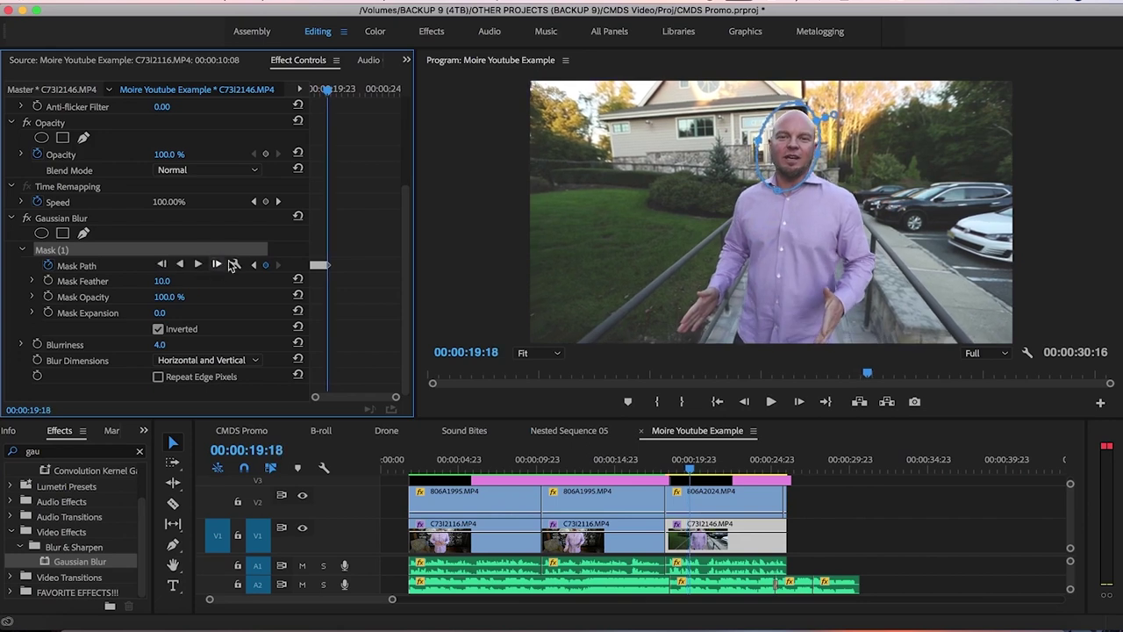
click(787, 149)
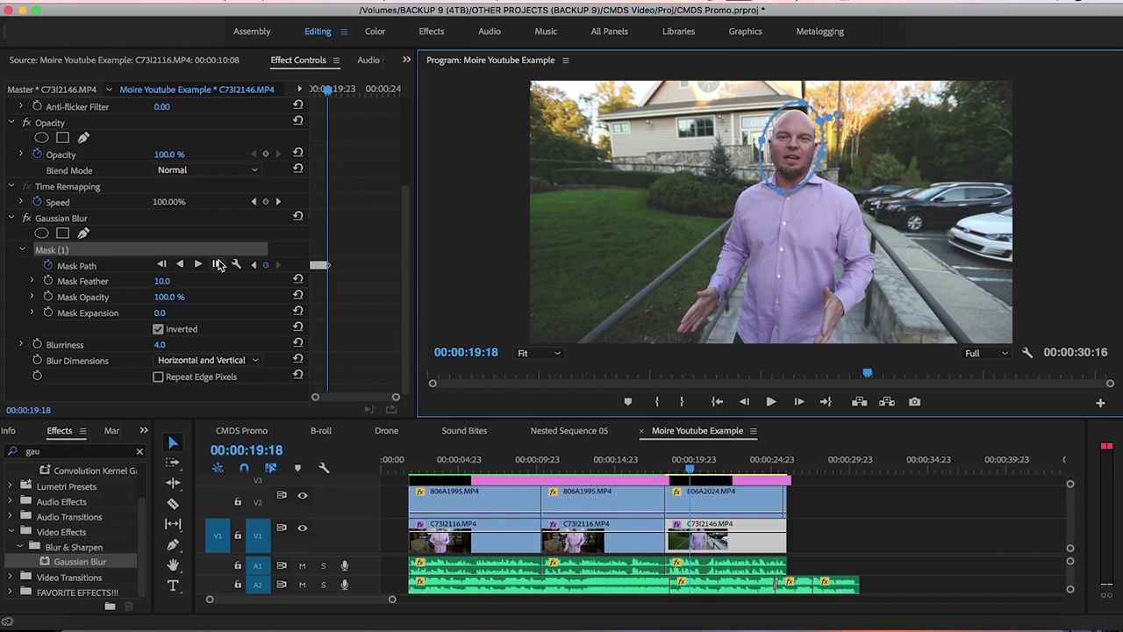
Track the C73I2146.MP4 blur mask forward one frame at a time from 00:00:19:18 to the end of the clip.
click(217, 264)
click(217, 265)
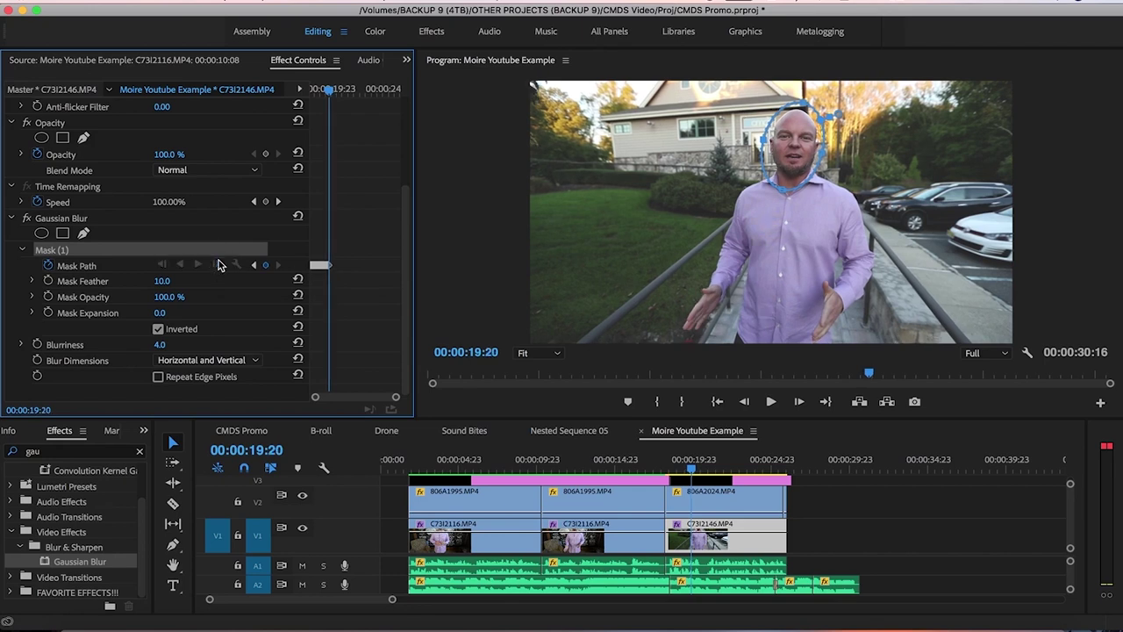
click(218, 265)
click(217, 265)
click(217, 265)
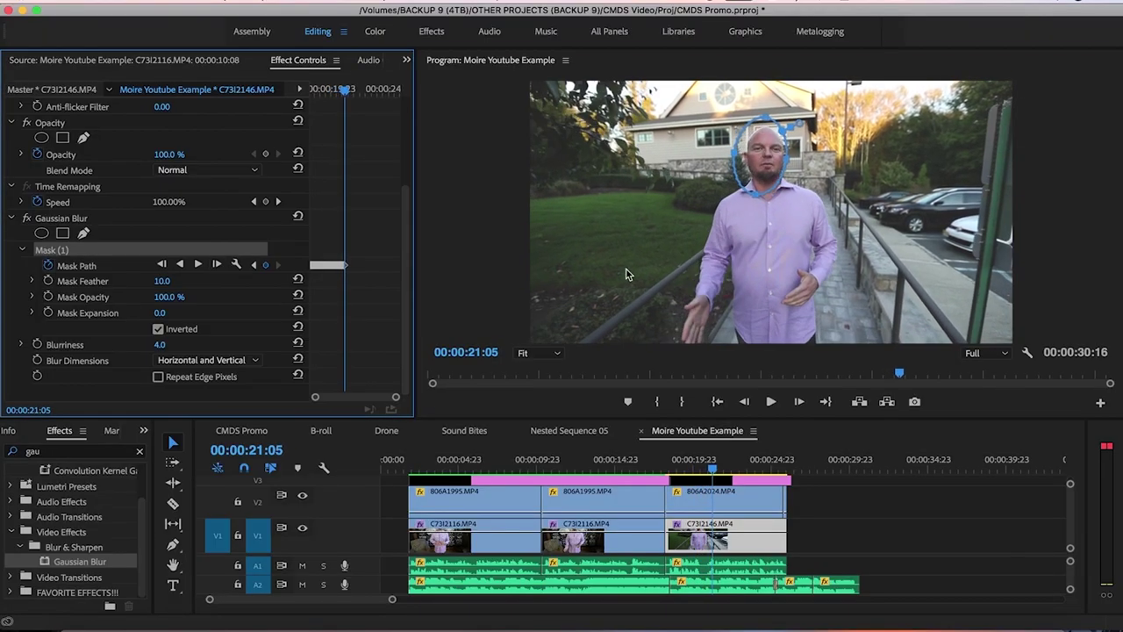
click(217, 264)
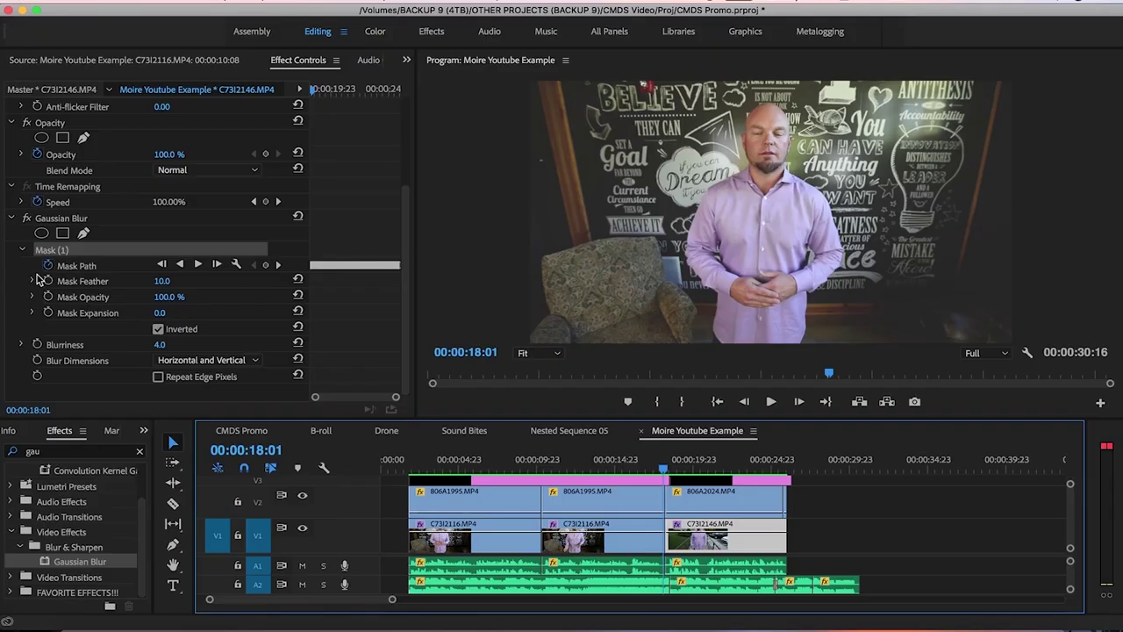
Disable the Gaussian Blur on C73I2146.MP4 and play the clip from 00:00:18:01 to examine the shirt's moire without the effect.
click(26, 219)
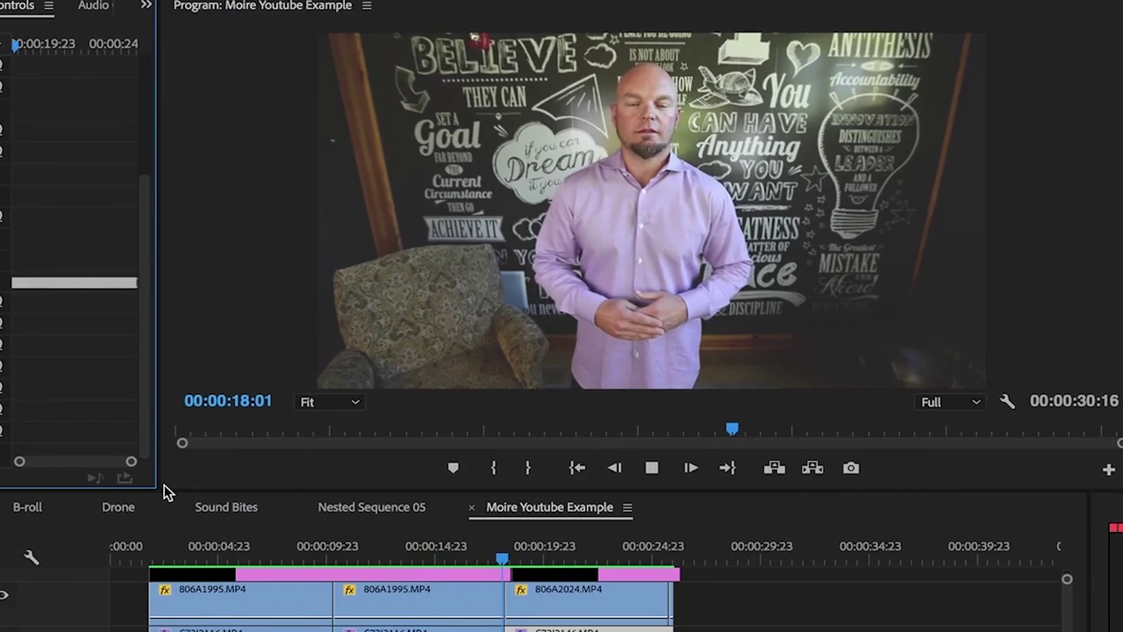
key(space)
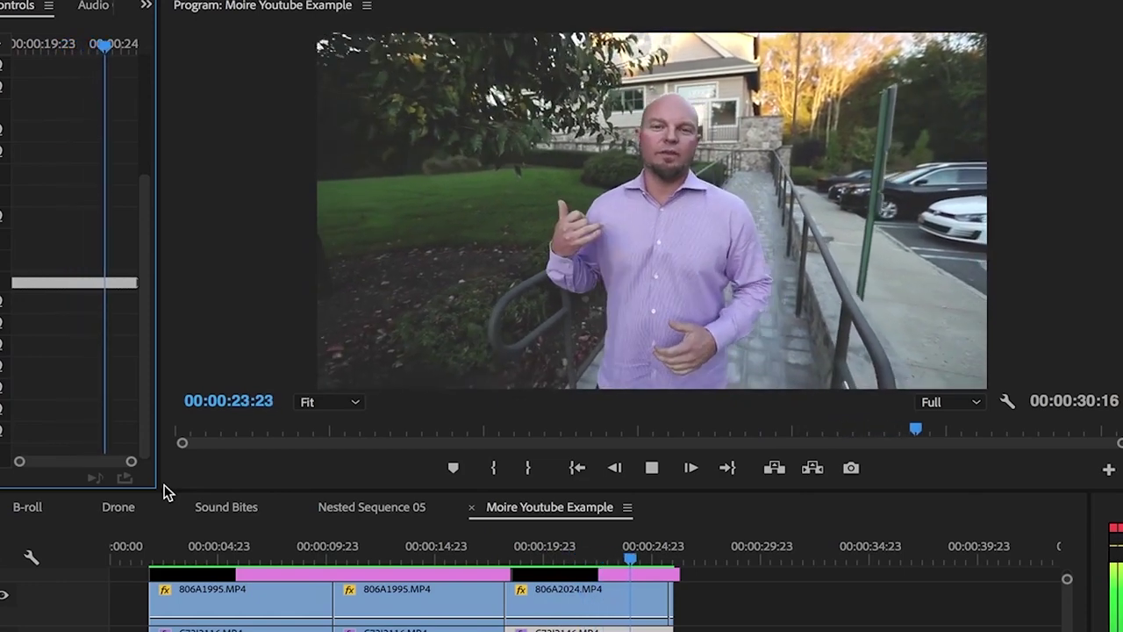
key(space)
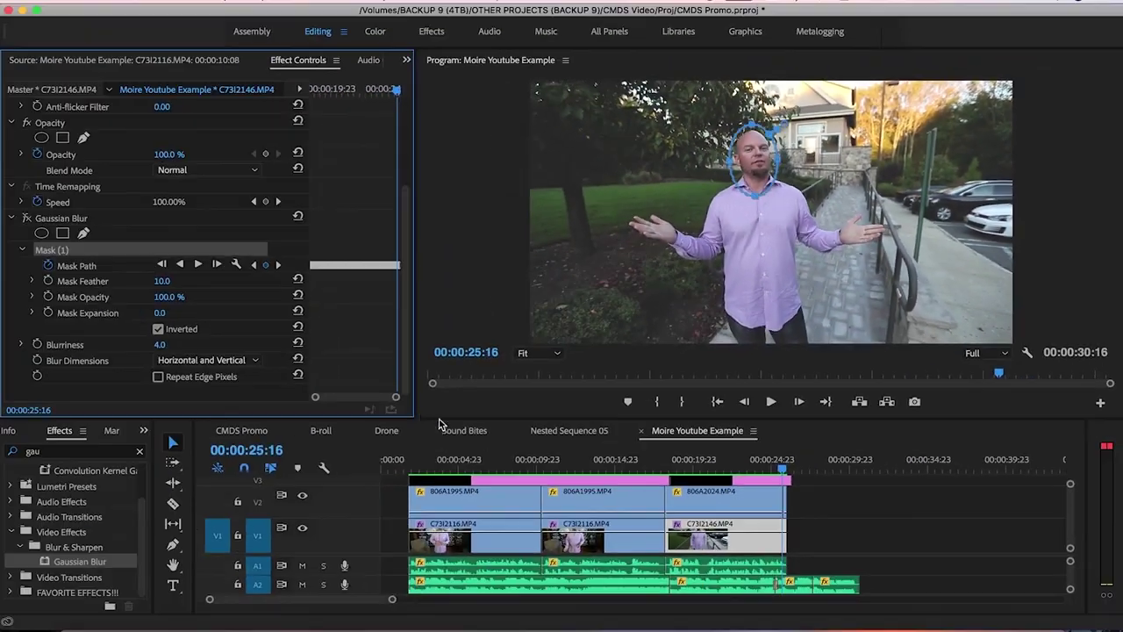
Return to 00:00:18:03, re-enable the Gaussian Blur on C73I2146.MP4 and play the clip to compare the shirt with the effect applied.
click(664, 465)
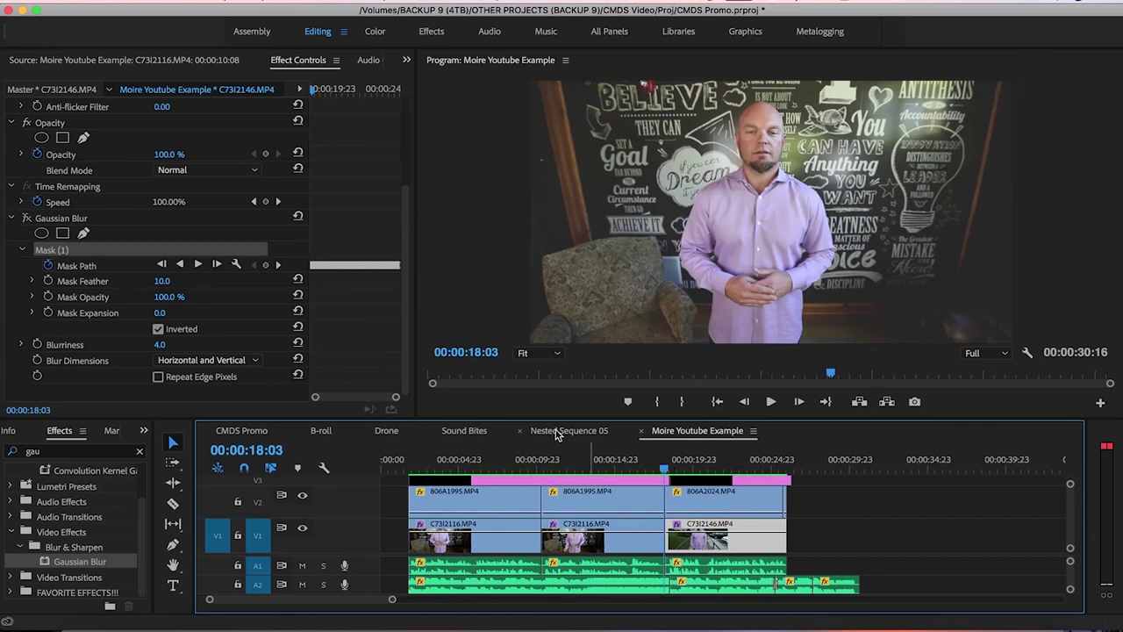
click(26, 219)
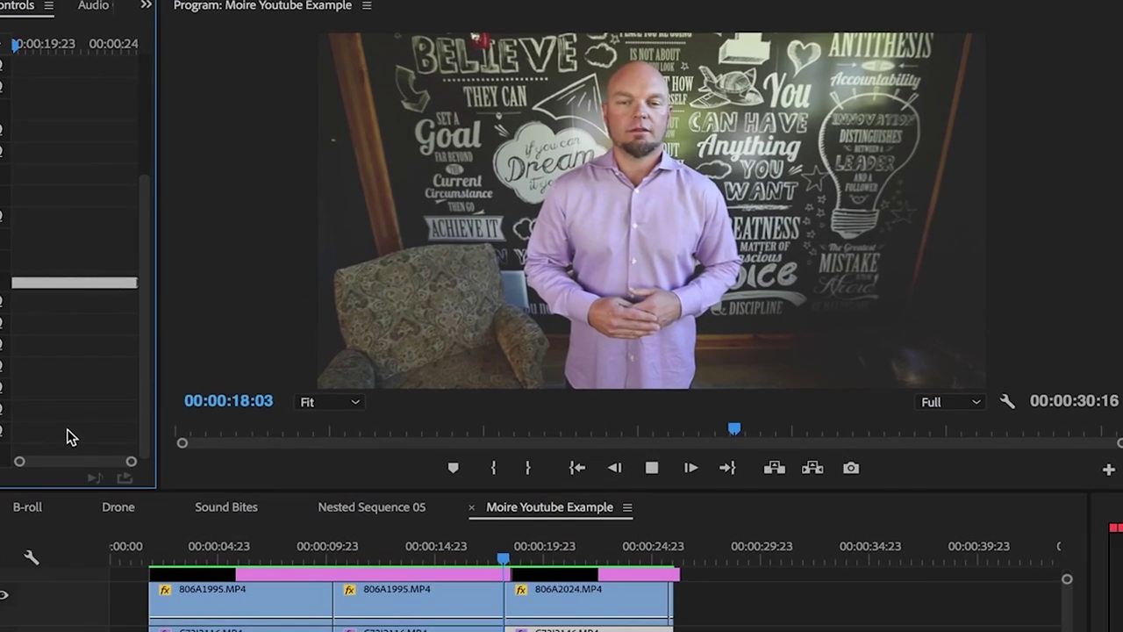
key(space)
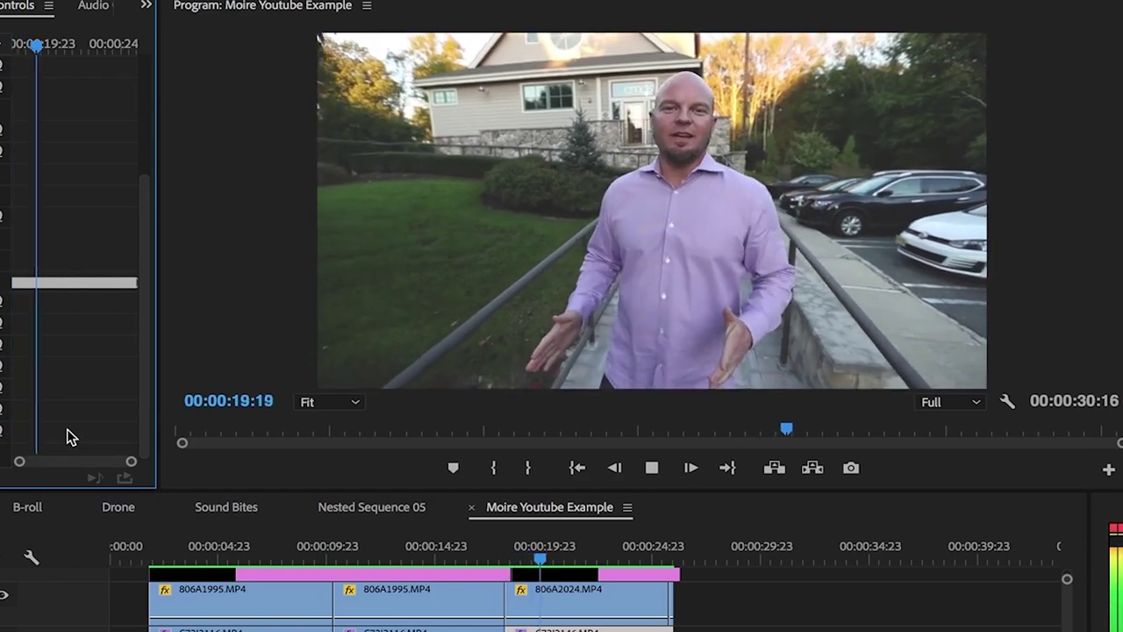